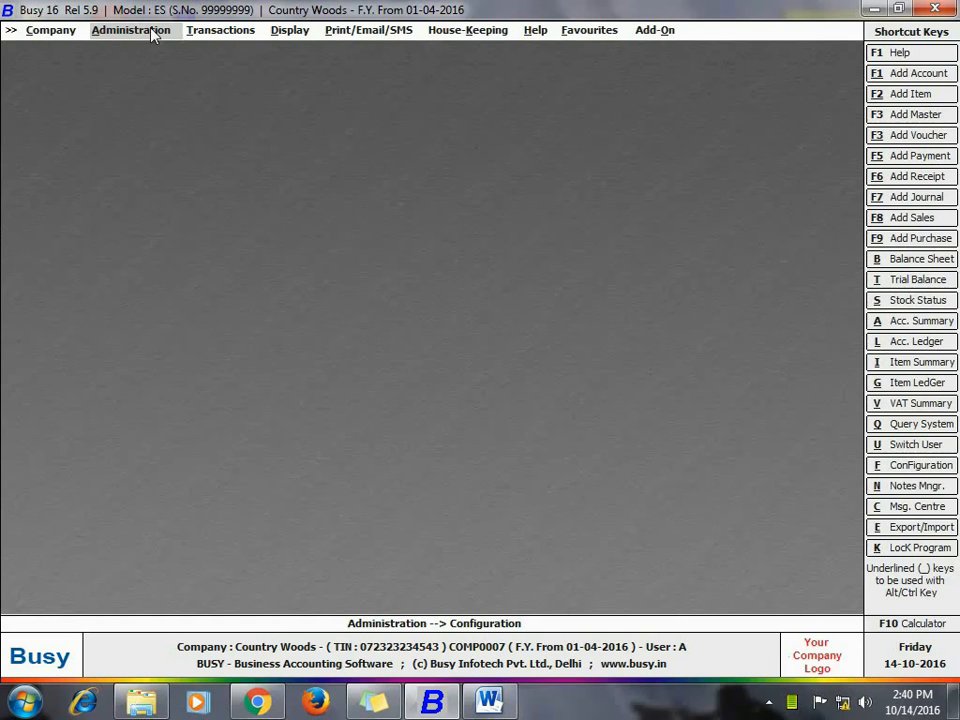
# Step: In the Inventory feature options, enable Pick Item Sizing Information from Item Description
pyautogui.click(150, 32)
pyautogui.click(147, 65)
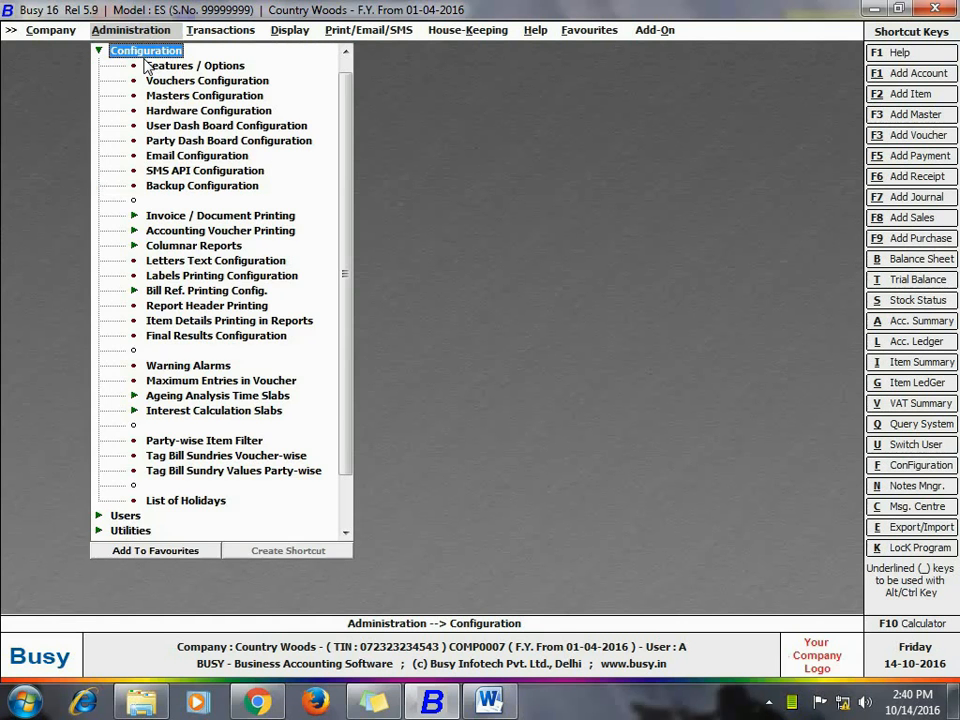
pyautogui.click(146, 70)
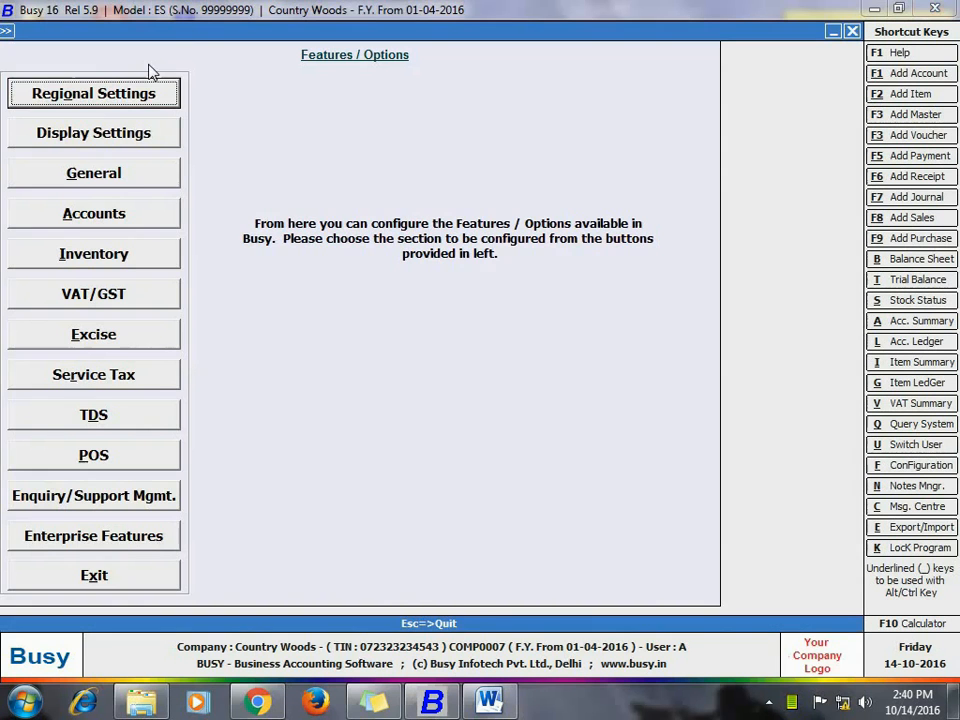
pyautogui.click(131, 256)
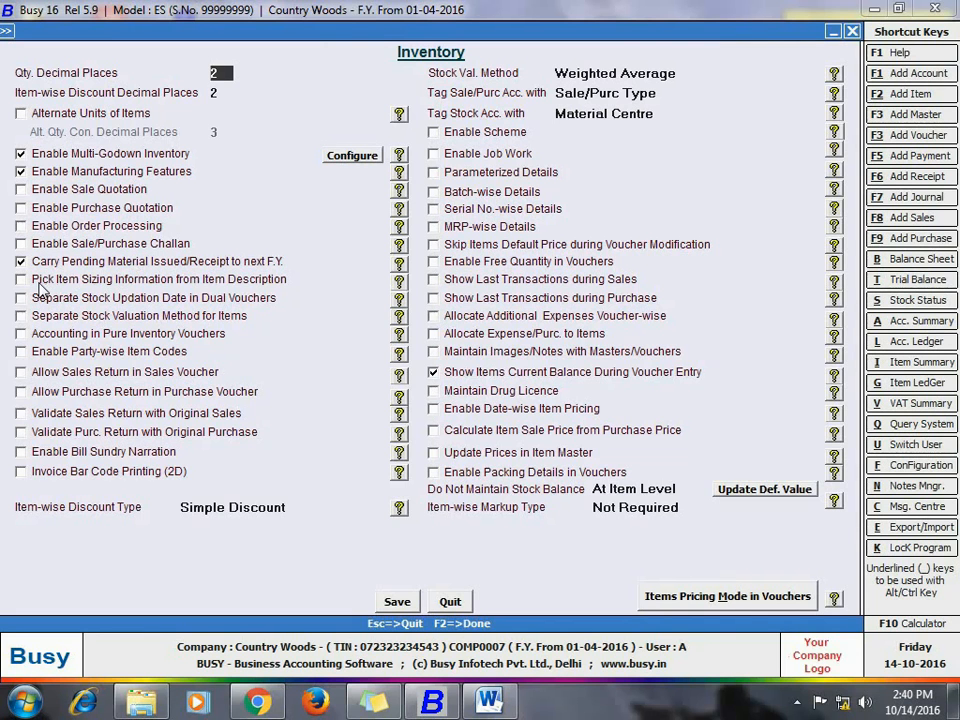
pyautogui.click(21, 280)
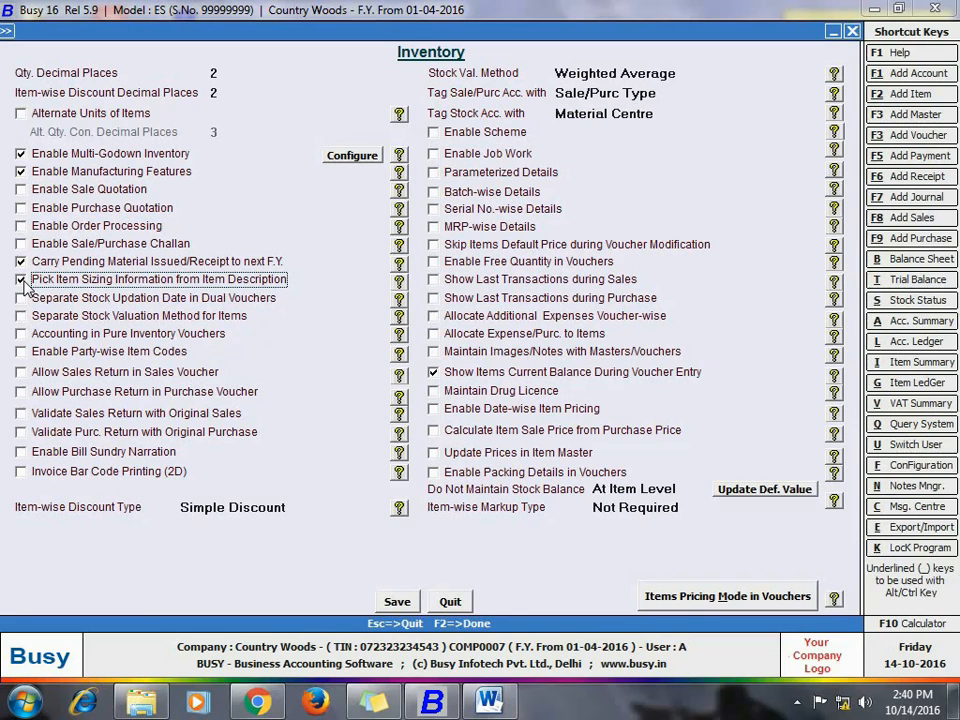
# Step: Enable Alternate Units of Items with its default options, save the inventory settings and leave Features / Options
pyautogui.click(21, 114)
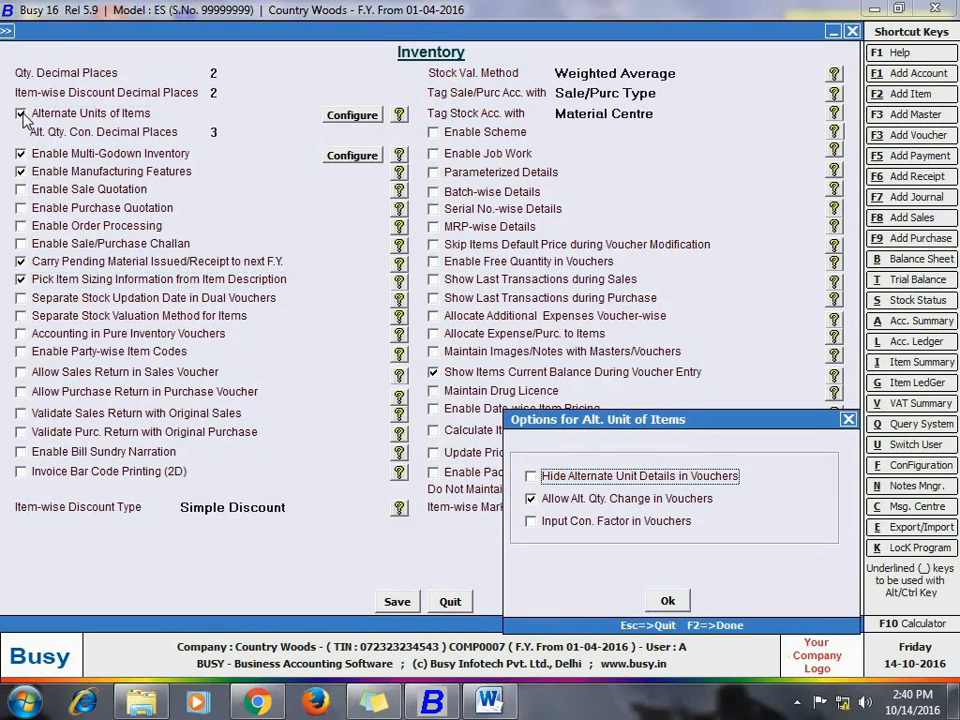
pyautogui.click(667, 601)
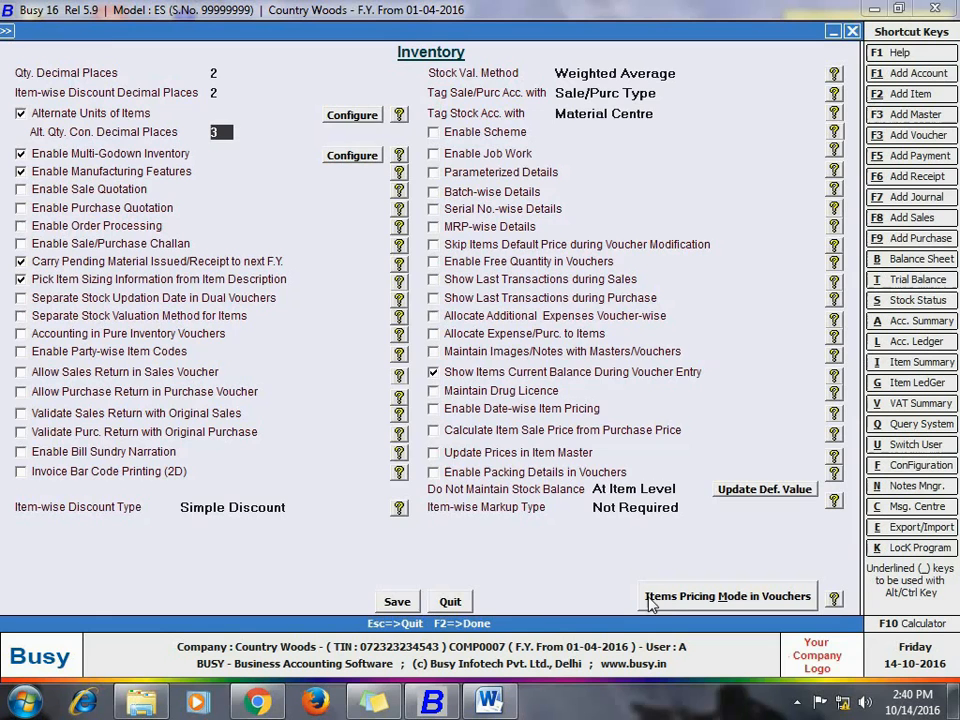
pyautogui.click(394, 602)
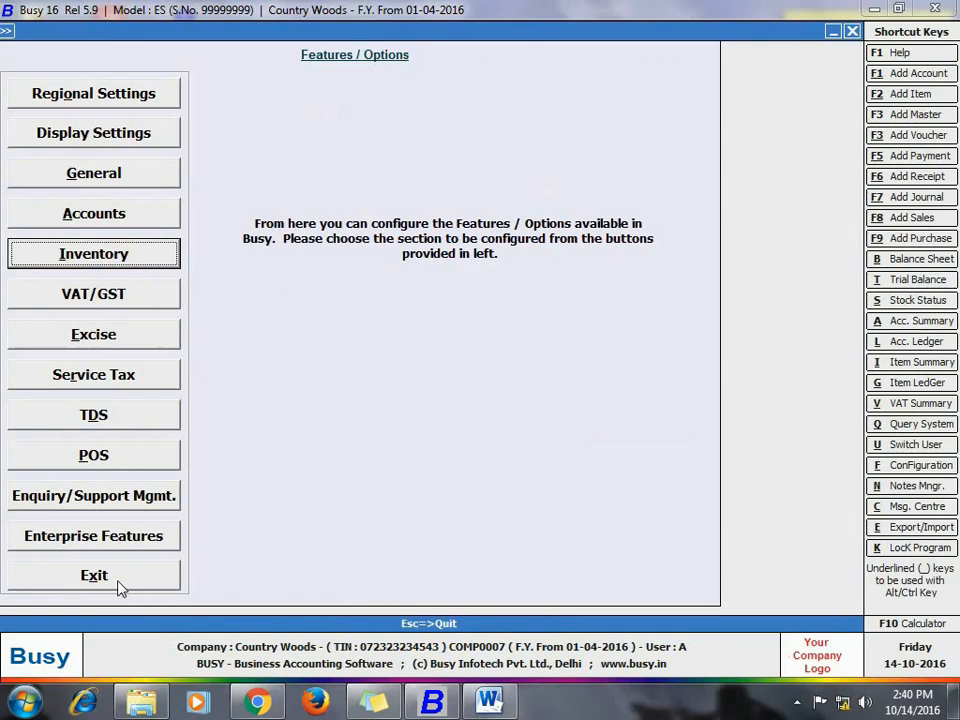
pyautogui.click(117, 588)
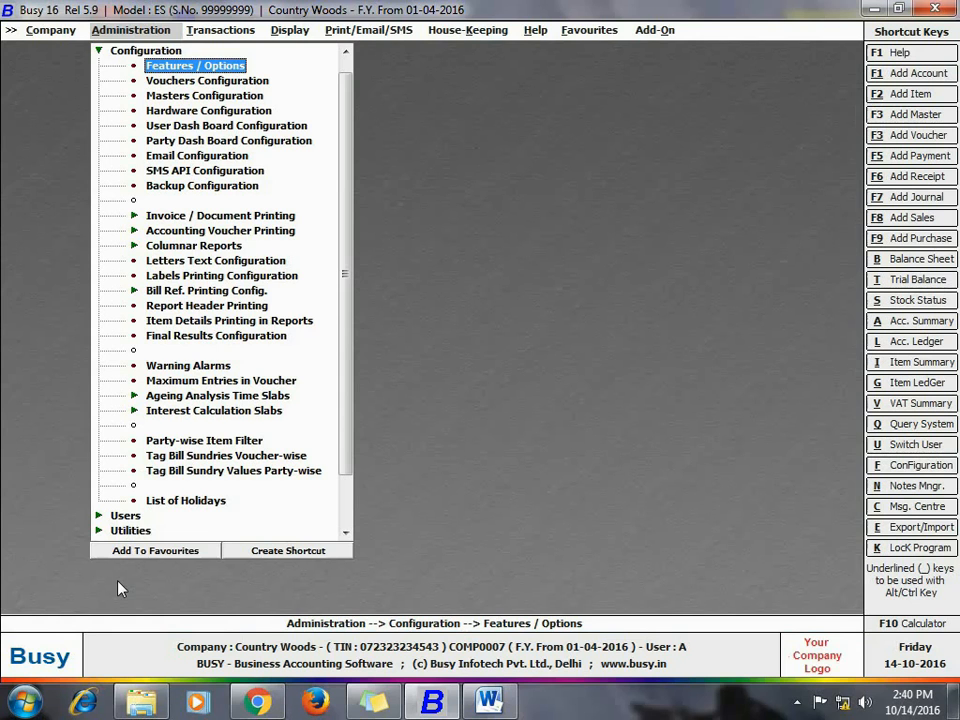
# Step: Open the voucher configuration of the Main sales series and set Item-wise Description to Y
pyautogui.click(134, 84)
pyautogui.click(134, 84)
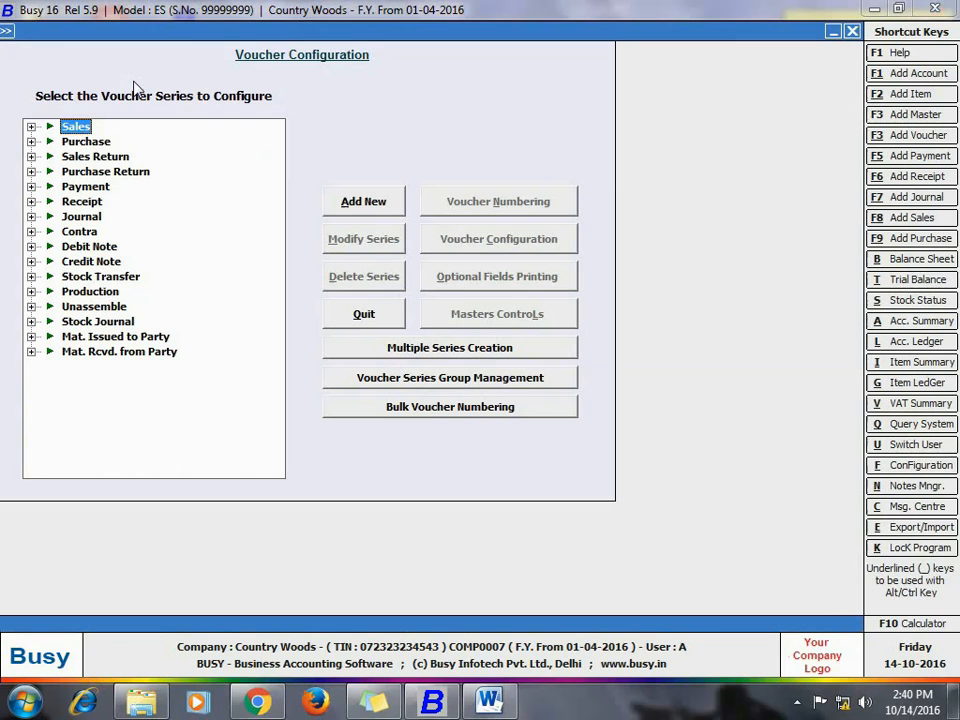
pyautogui.doubleClick(78, 130)
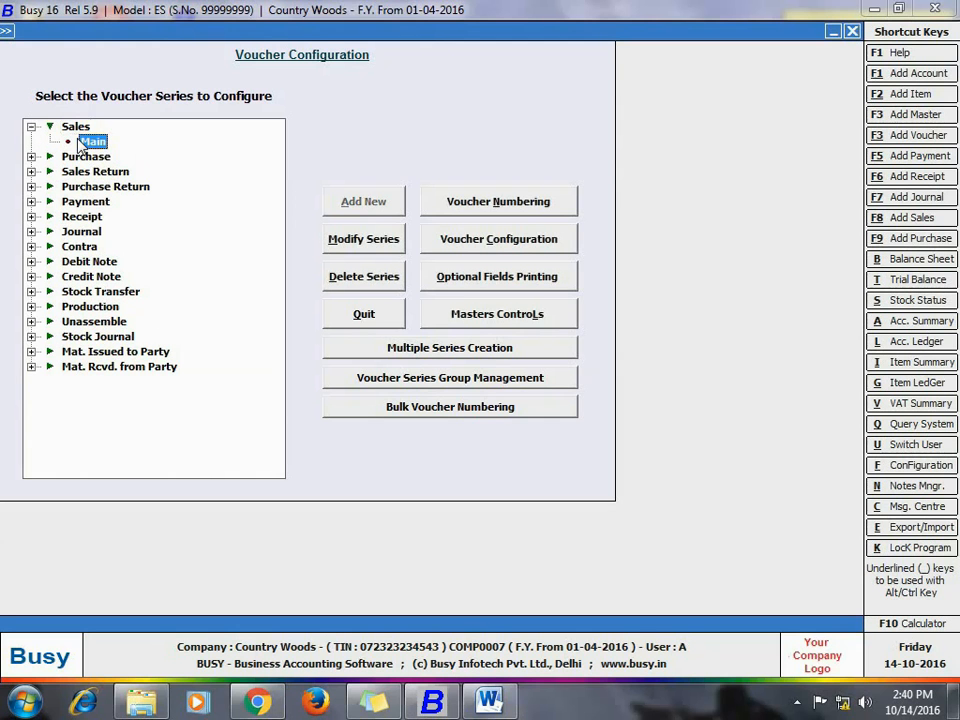
pyautogui.click(498, 240)
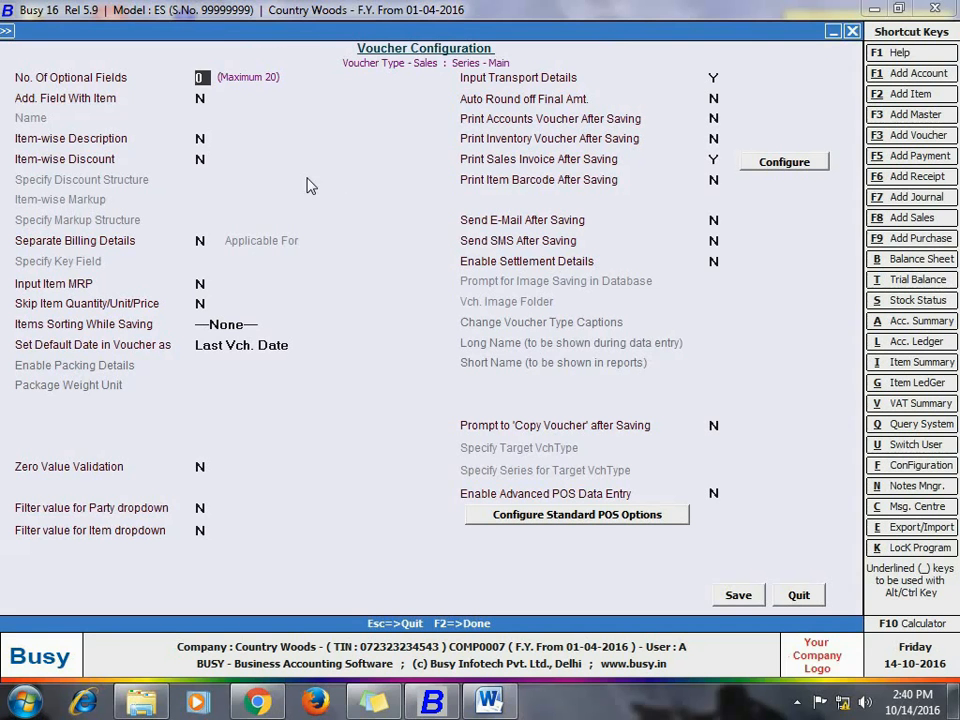
pyautogui.click(200, 139)
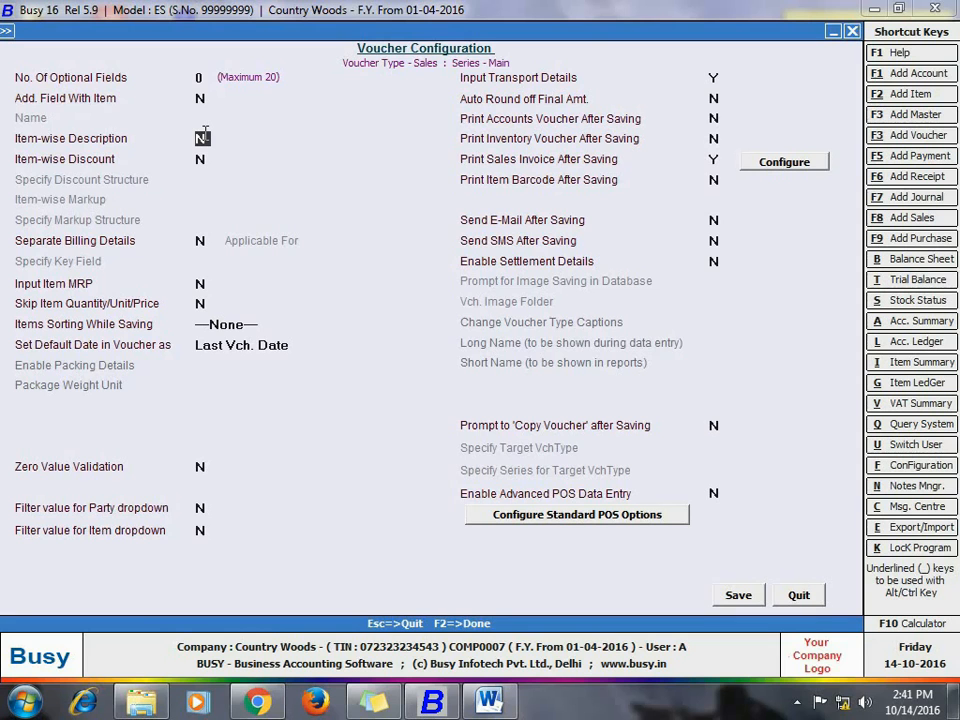
pyautogui.write('Y')
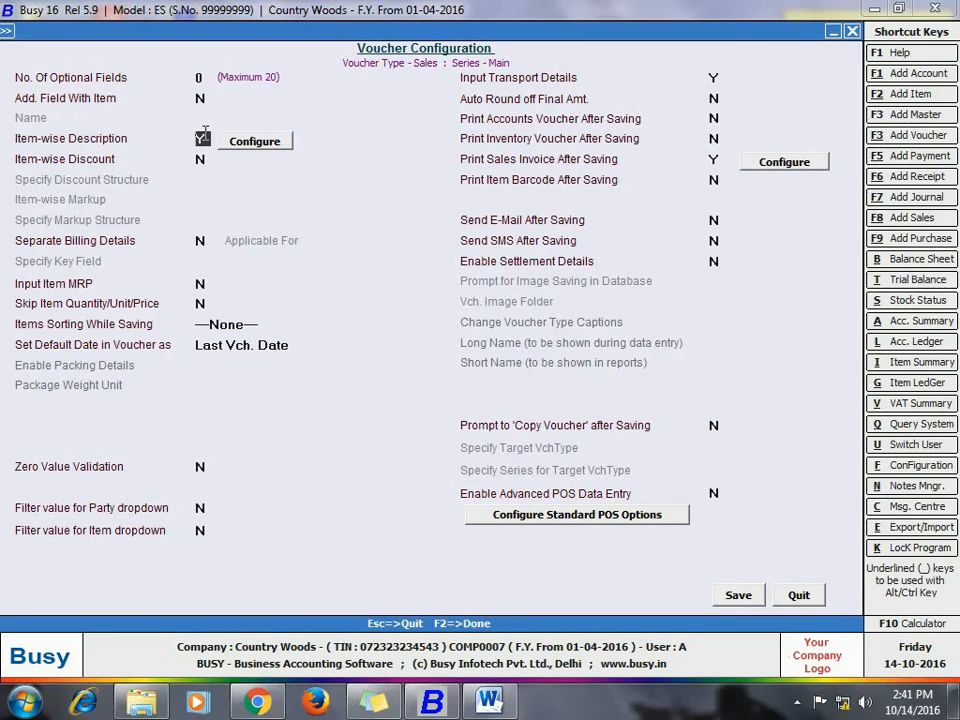
# Step: Configure the item-wise description with 2 description lines titled Dimension and Description
pyautogui.click(255, 146)
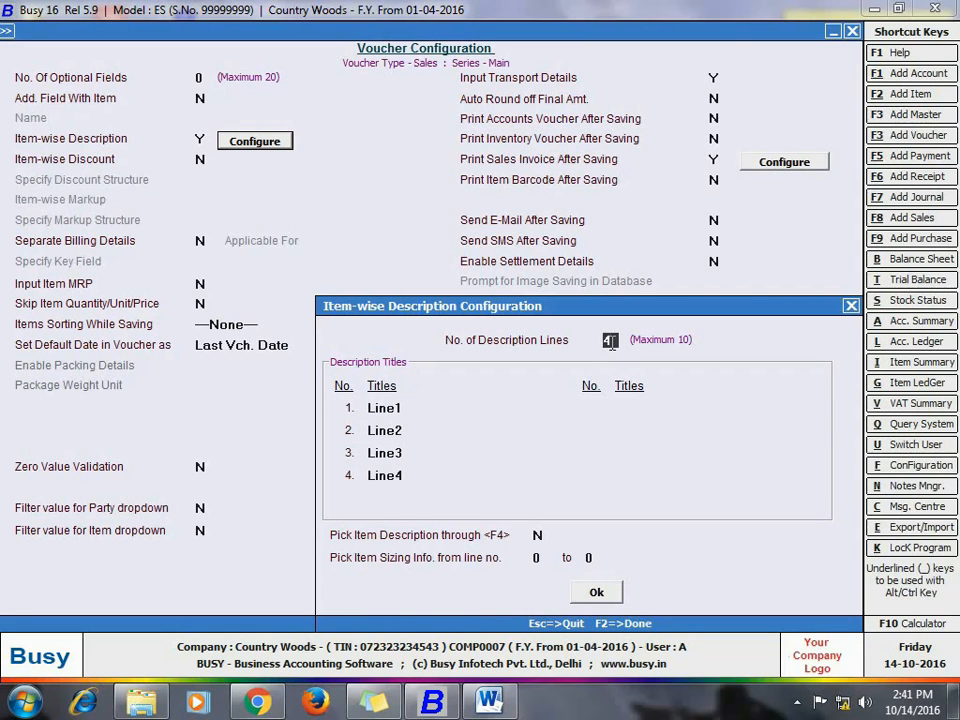
pyautogui.press('BackSpace')
pyautogui.write('2')
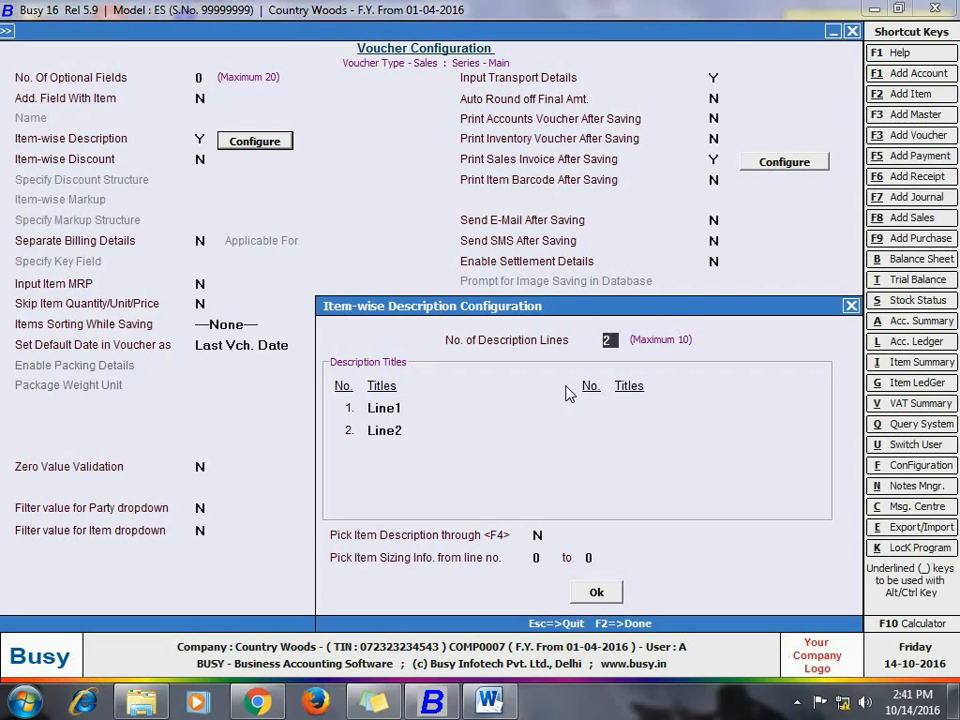
pyautogui.click(422, 410)
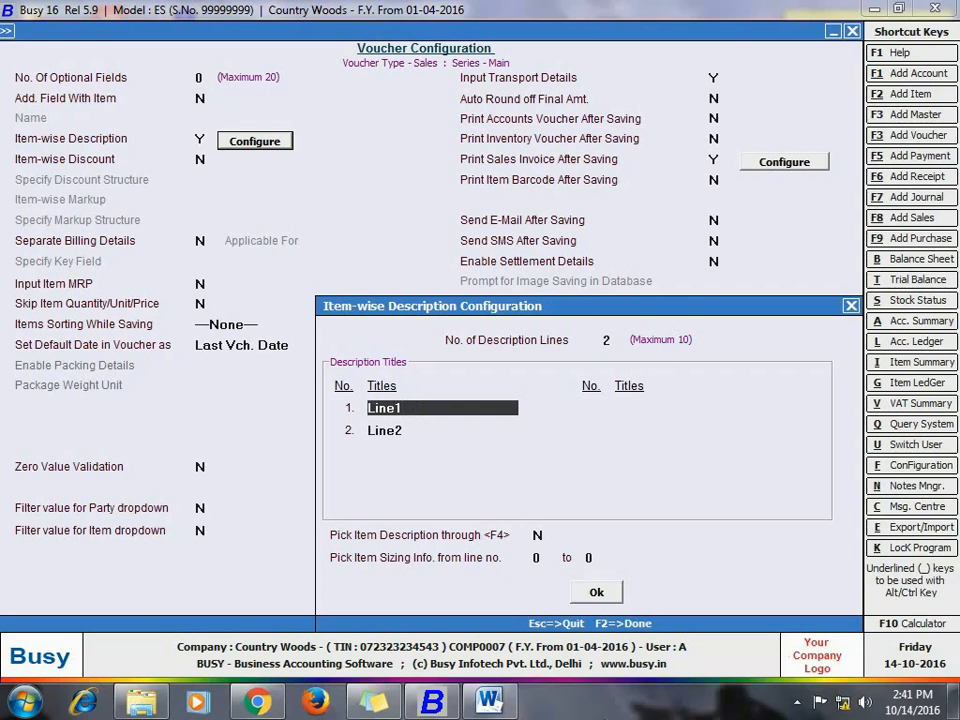
pyautogui.press('BackSpace')
pyautogui.write('Dimension')
pyautogui.press('Return')
pyautogui.write('De')
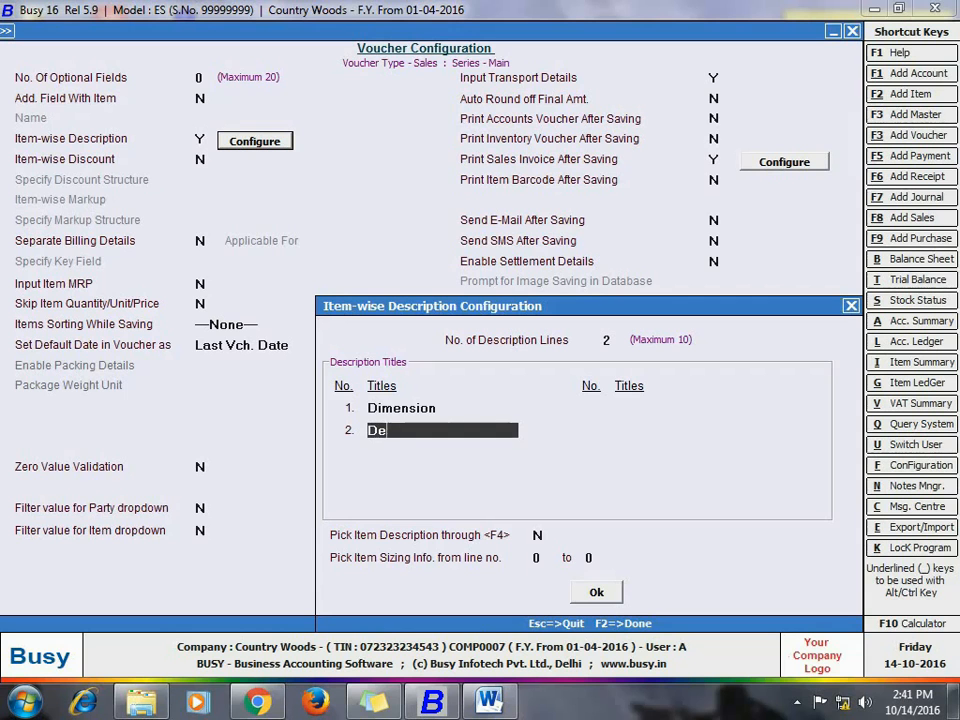
pyautogui.write('scription')
pyautogui.press('Return')
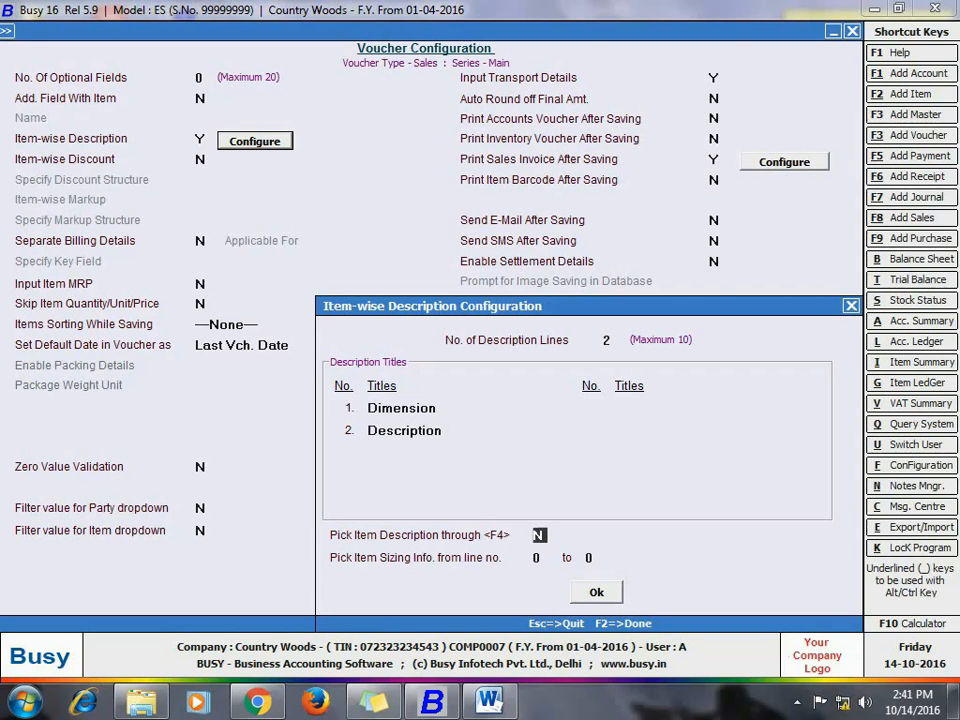
# Step: Set Pick Item Description through <F4> to Y, pick item sizing info from line 1 to 1, and save the voucher configuration
pyautogui.write('y')
pyautogui.press('Return')
pyautogui.write('1')
pyautogui.press('Return')
pyautogui.write('1')
pyautogui.press('Return')
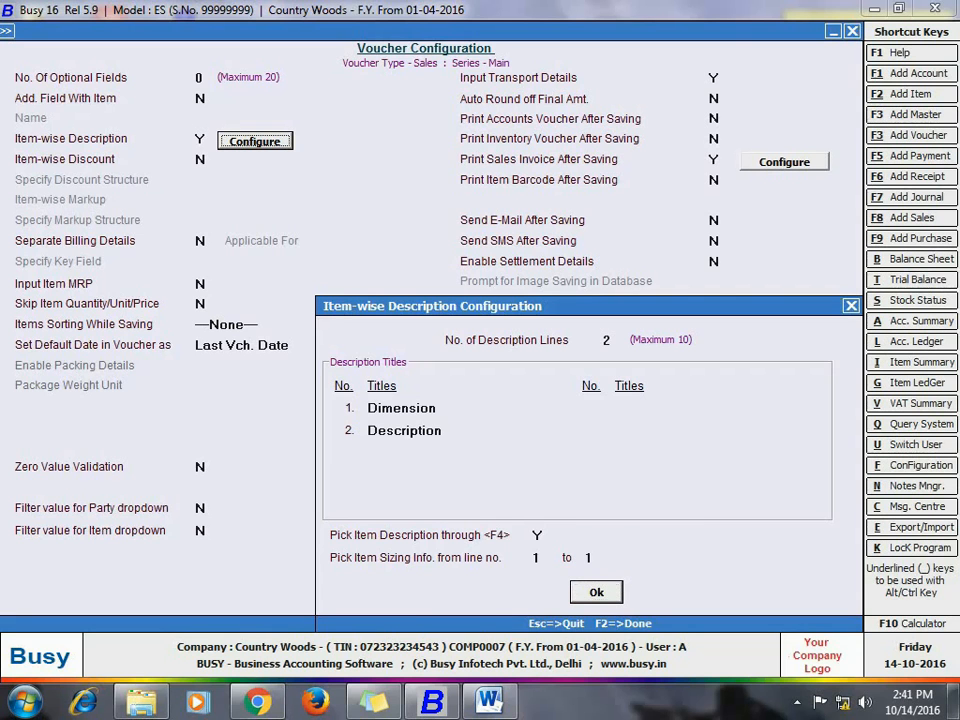
pyautogui.press('Return')
pyautogui.press('Escape')
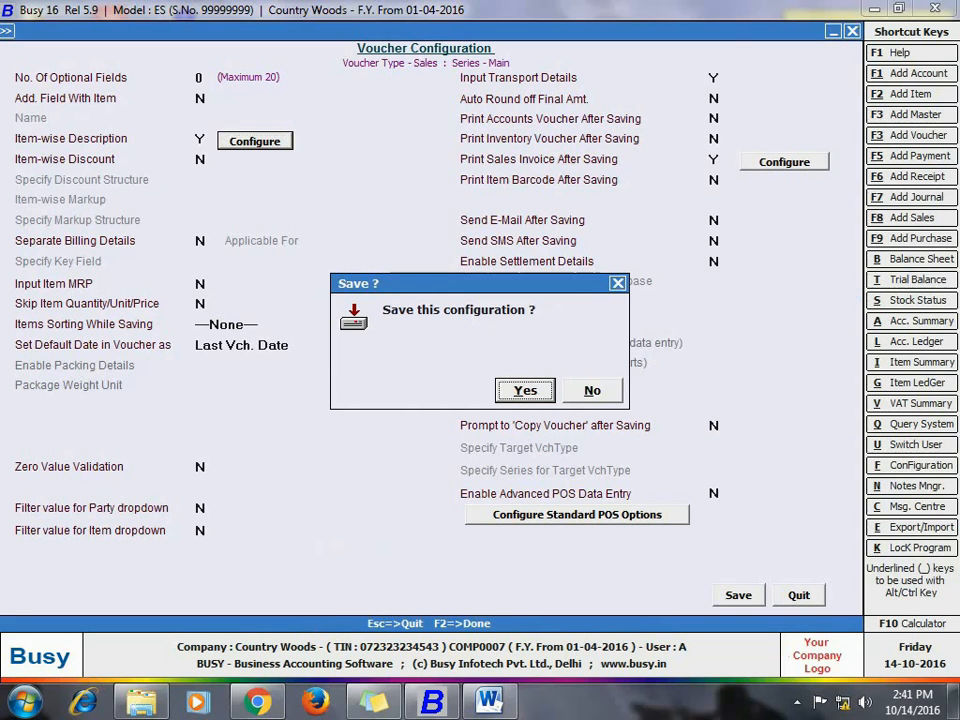
pyautogui.click(525, 390)
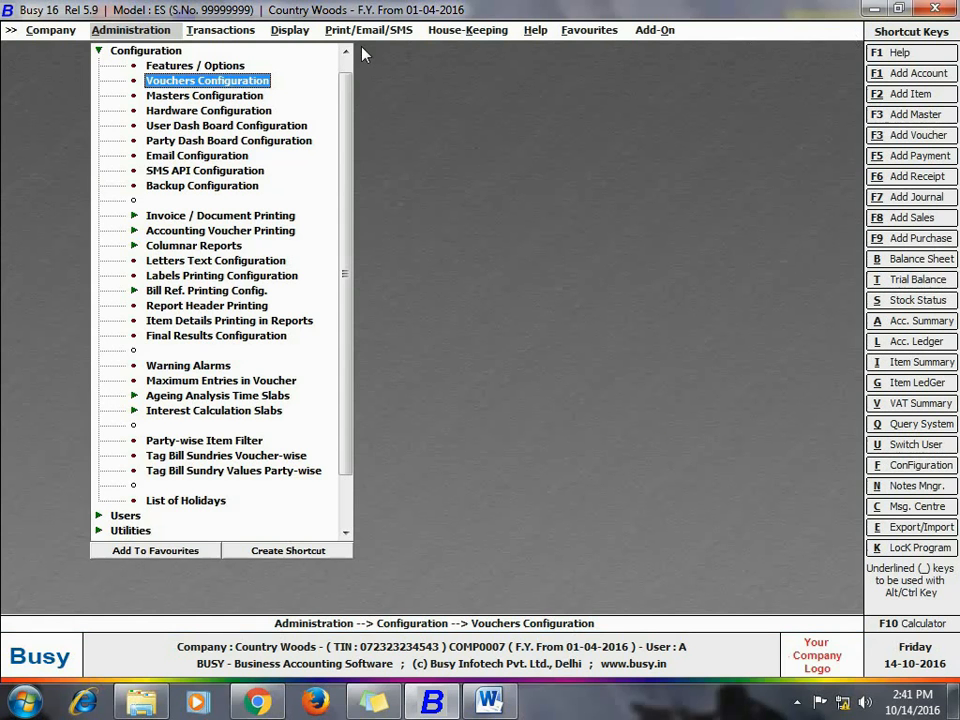
# Step: Start a new item master named Log Teak Wood in the Wood group
pyautogui.press('Escape')
pyautogui.click(130, 51)
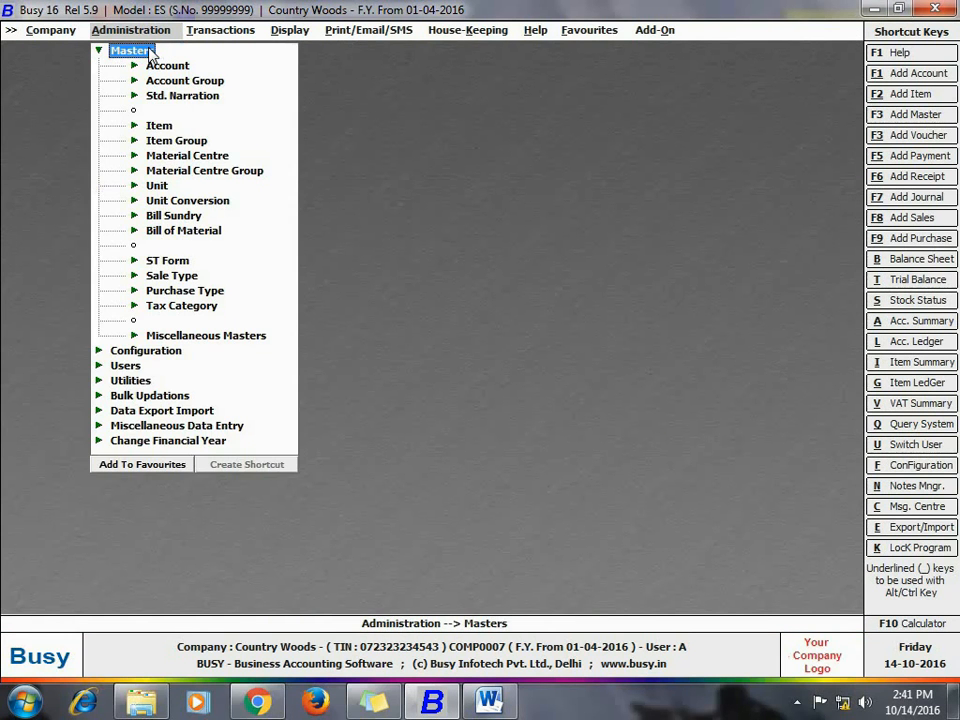
pyautogui.click(164, 132)
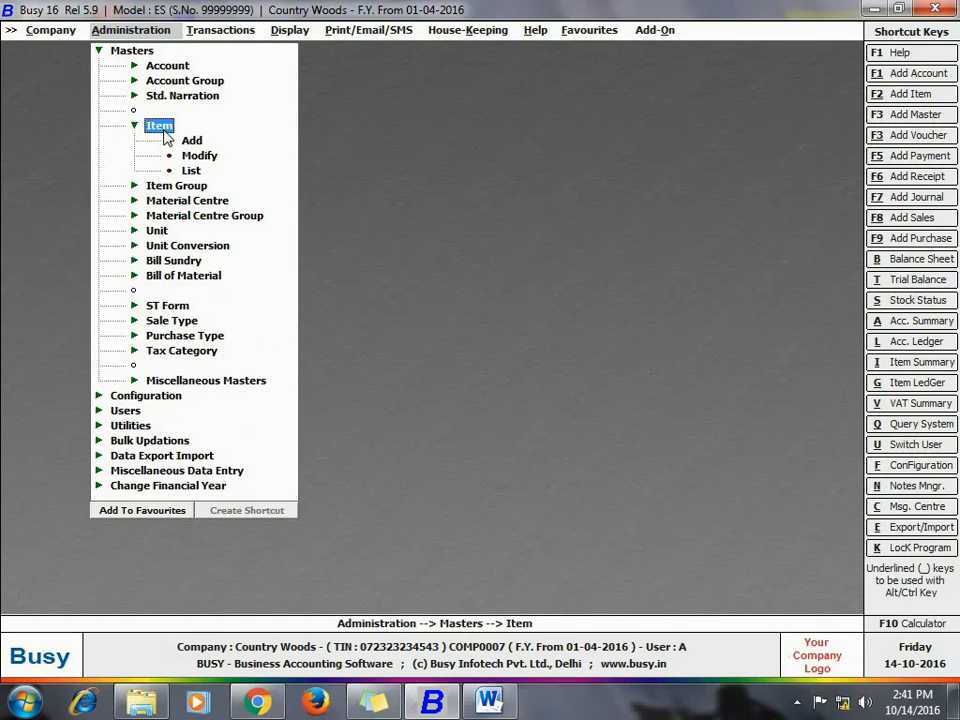
pyautogui.click(165, 140)
pyautogui.write('log teak wood')
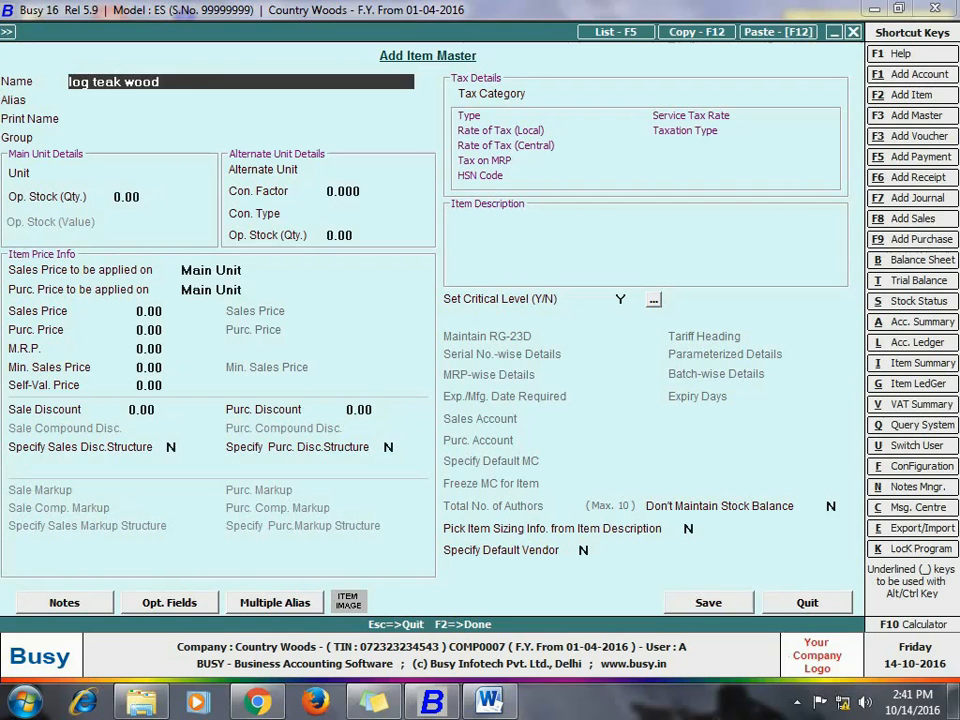
pyautogui.press('Return')
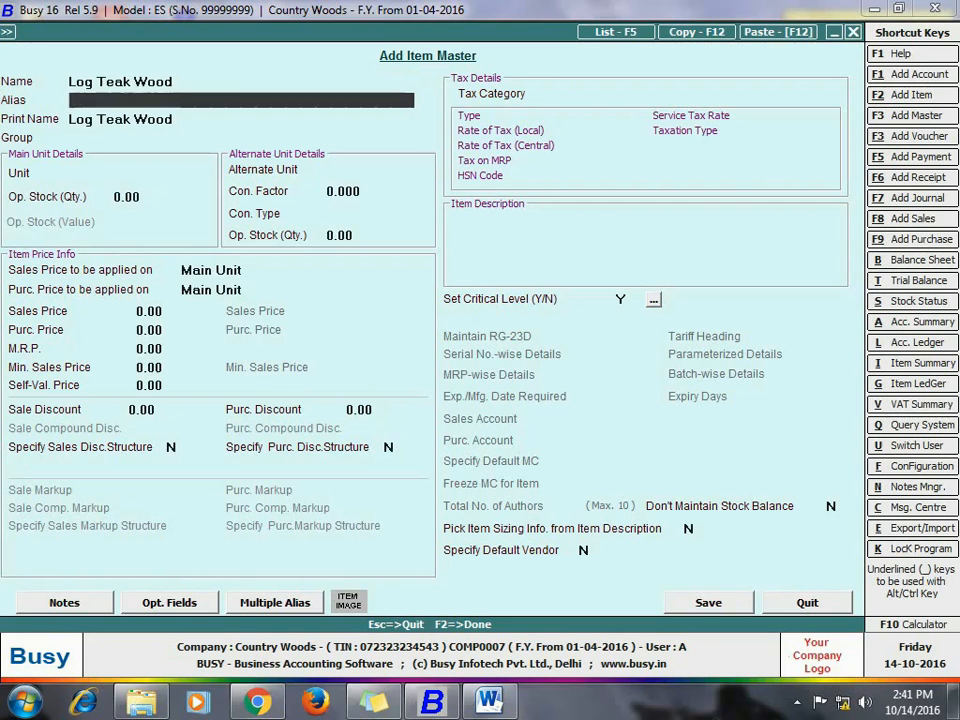
pyautogui.press('Return')
pyautogui.press('Return')
pyautogui.write('w')
# Step: Set the item's main unit to Pcs. and its alternate unit to Cubic Feet, accepting the default conversion details
pyautogui.press('Return')
pyautogui.write('pcs')
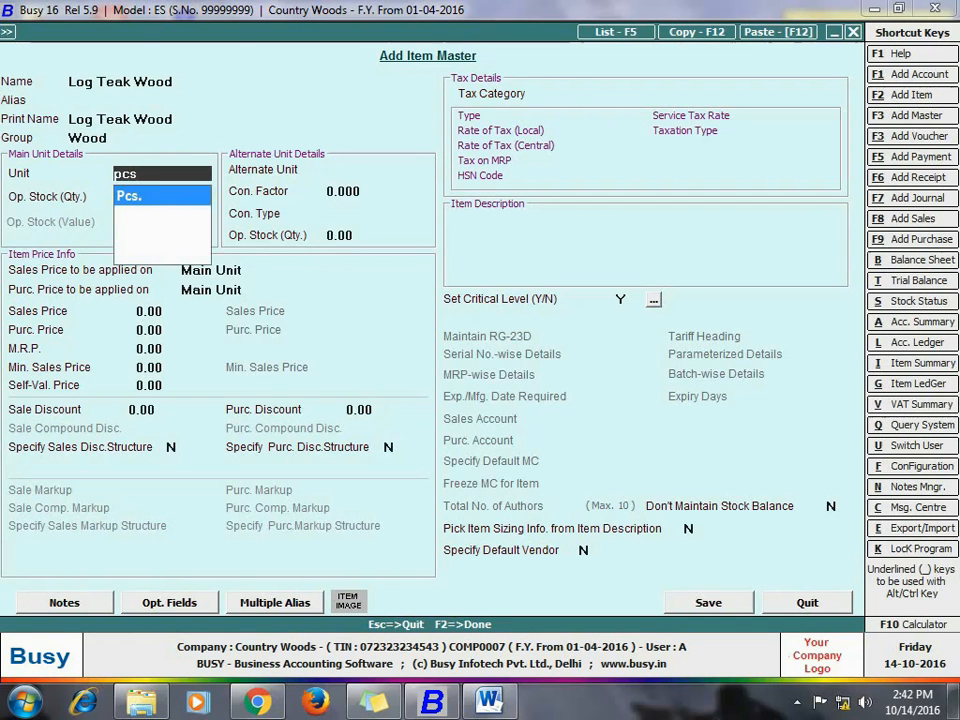
pyautogui.press('Return')
pyautogui.press('Return')
pyautogui.write('c')
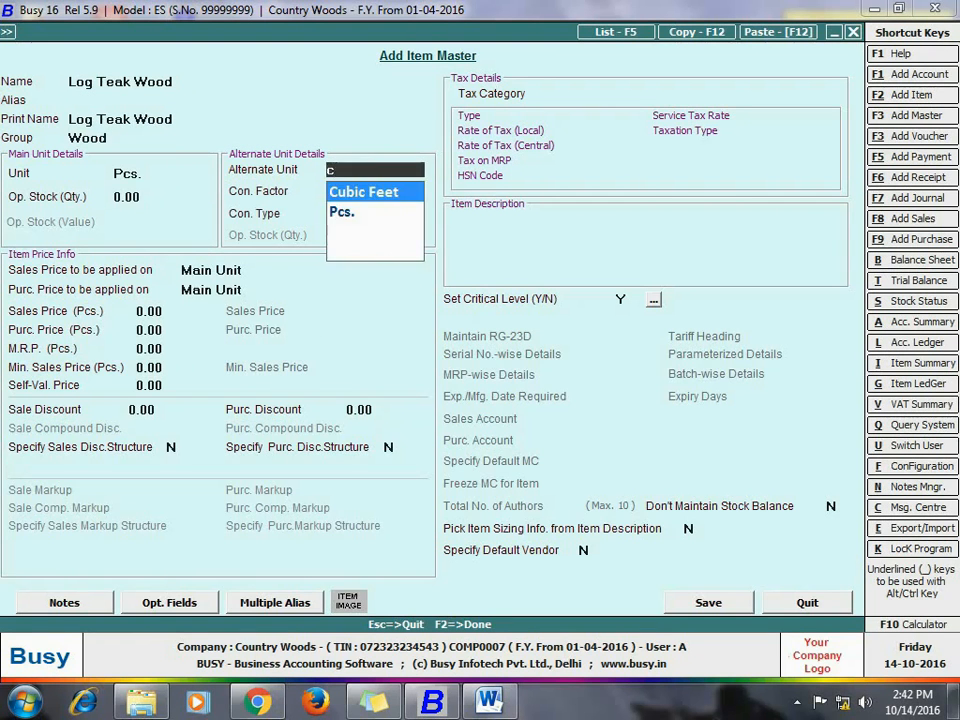
pyautogui.press('Return')
# Step: Apply the sales and purchase prices on the Alternate Unit and set the sales price to 1750
pyautogui.press('Return')
pyautogui.press('Return')
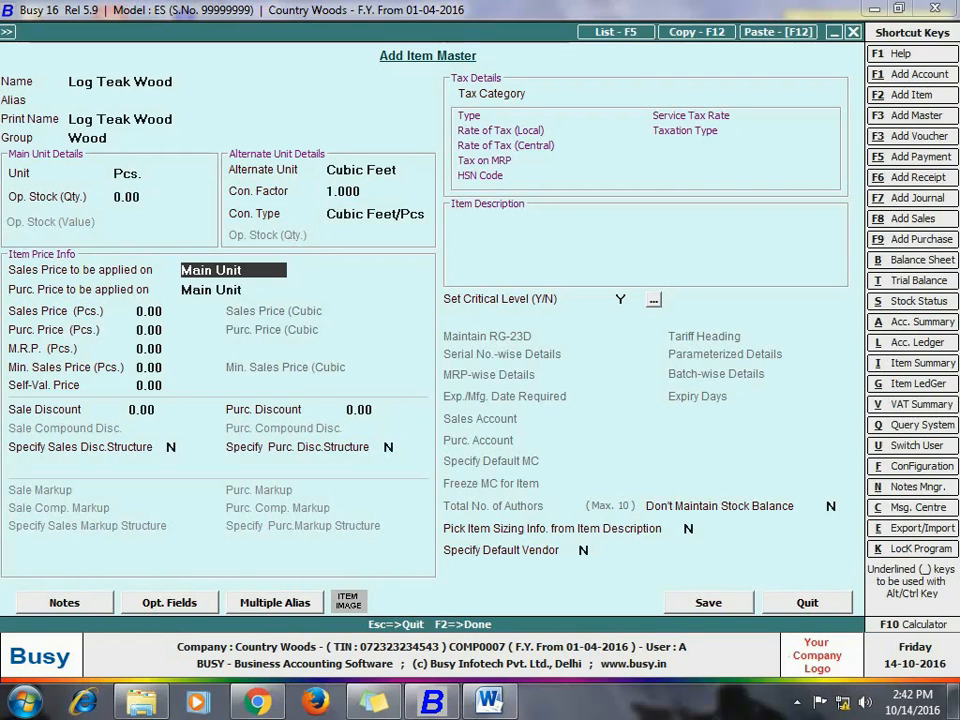
pyautogui.press('Down')
pyautogui.press('Return')
pyautogui.press('Return')
pyautogui.write('1750')
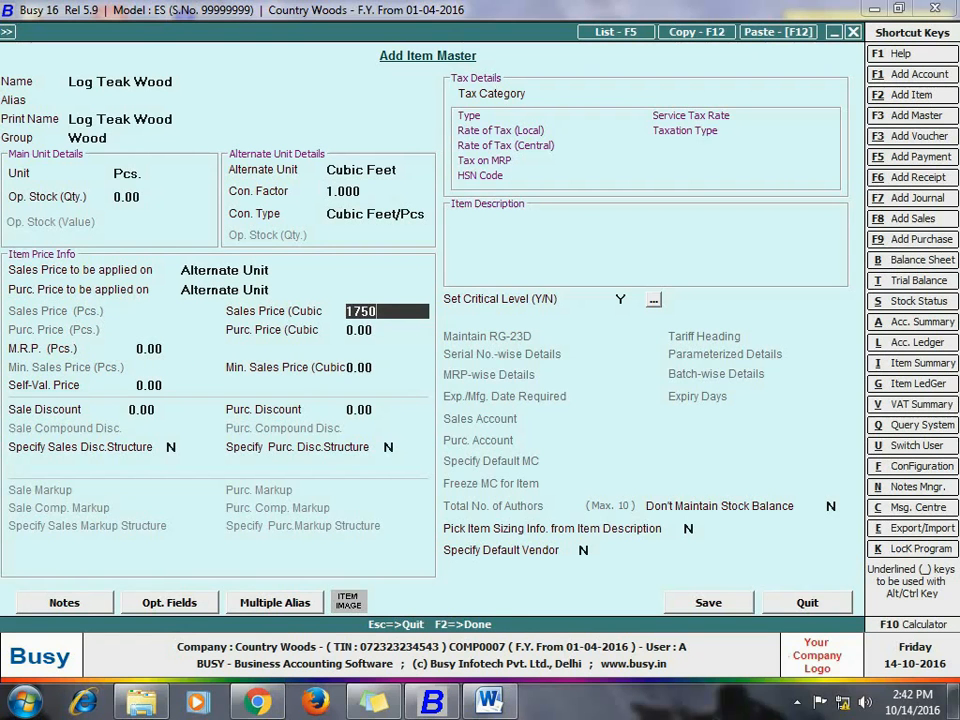
pyautogui.press('Return')
pyautogui.press('Return')
pyautogui.press('Return')
pyautogui.press('Return')
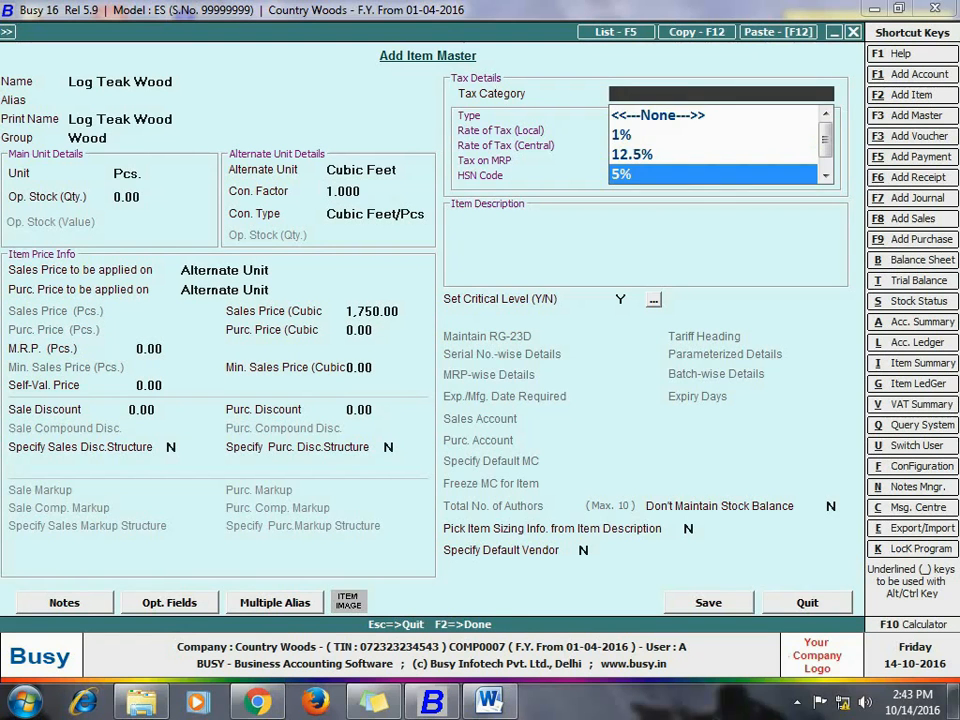
# Step: Assign the 5% tax category to the Log Teak Wood item
pyautogui.press('Return')
# Step: Set Pick Item Sizing Info. from Item Description to Y, applicable on the Alt. unit, and save the item master
pyautogui.press('Return')
pyautogui.press('Return')
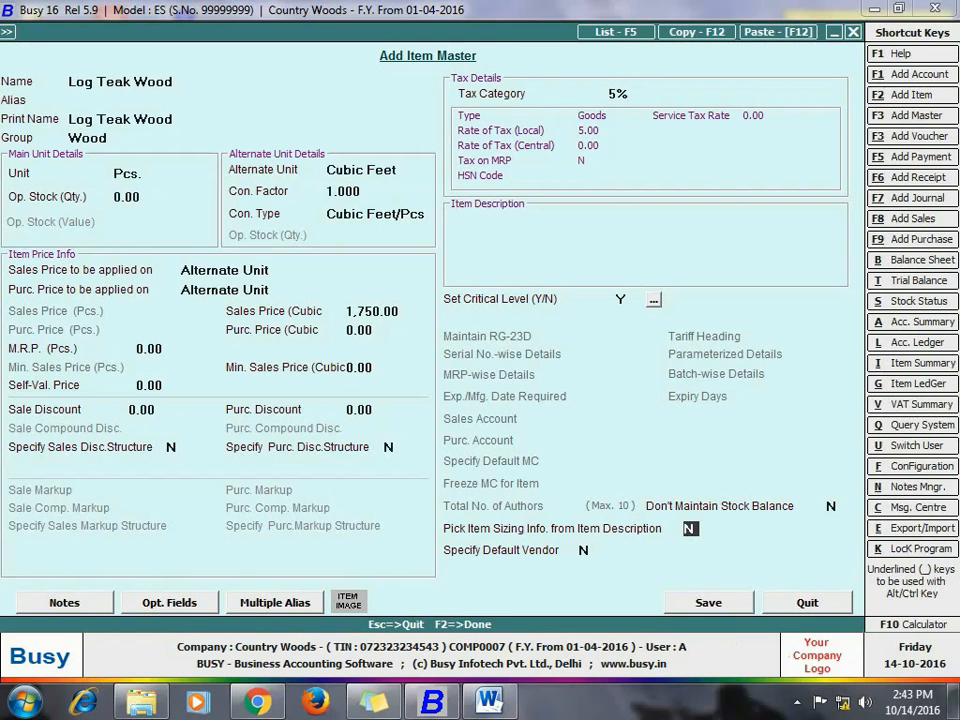
pyautogui.press('y')
pyautogui.press('Return')
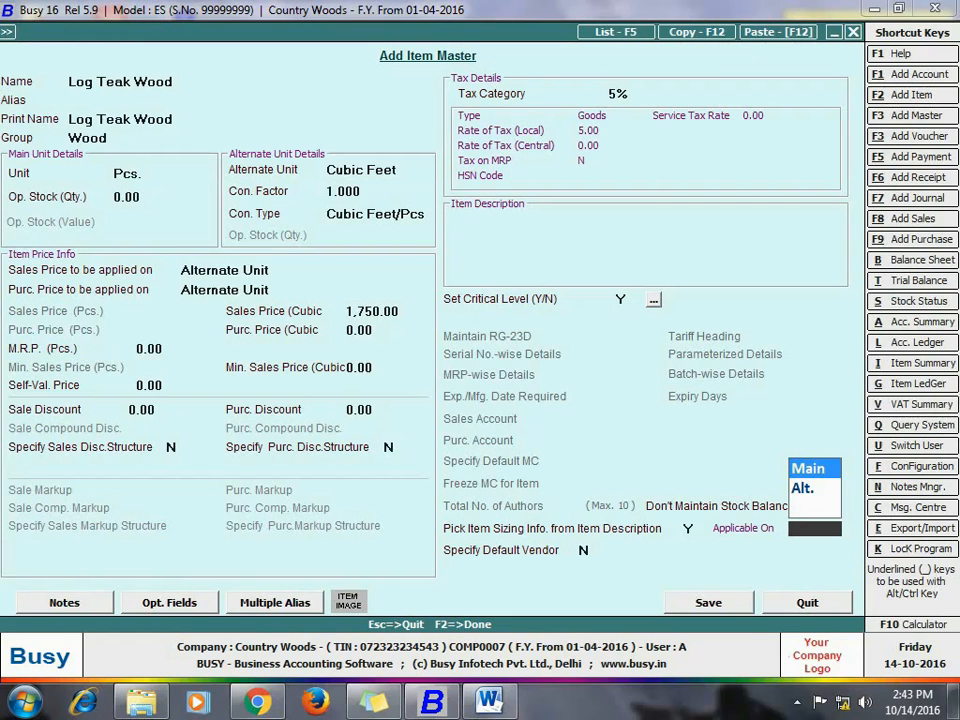
pyautogui.press('Down')
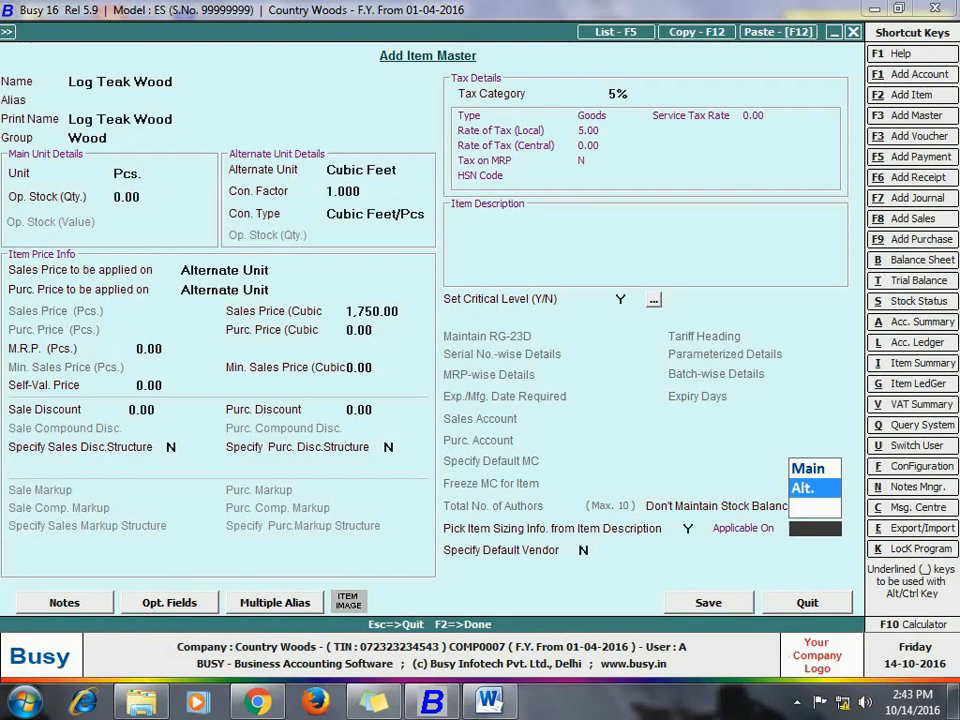
pyautogui.press('Return')
pyautogui.press('Return')
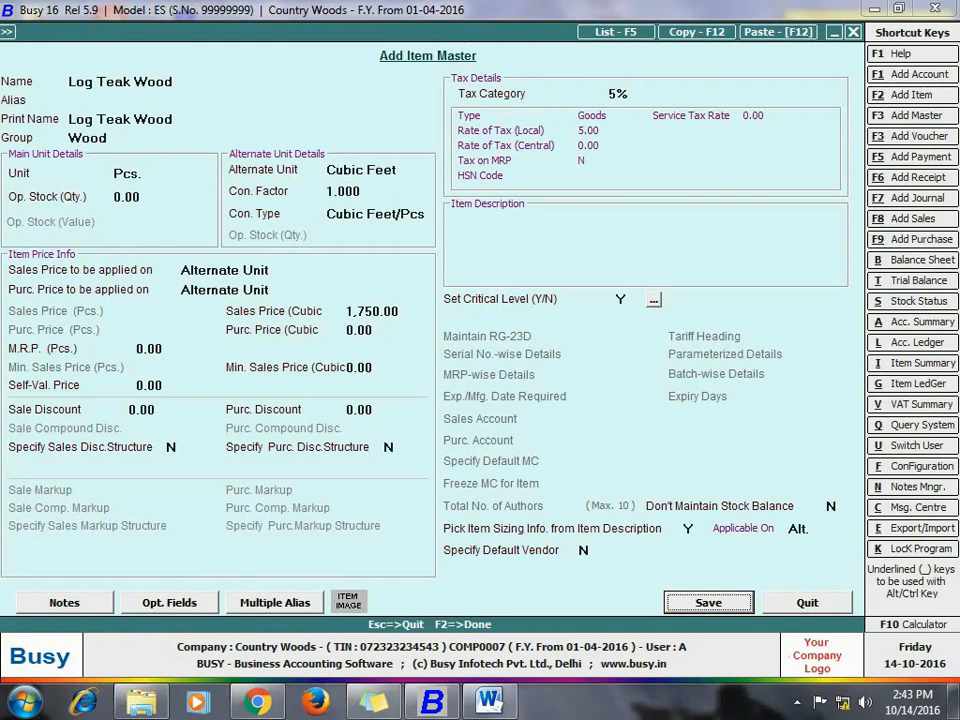
pyautogui.click(737, 603)
pyautogui.press('Escape')
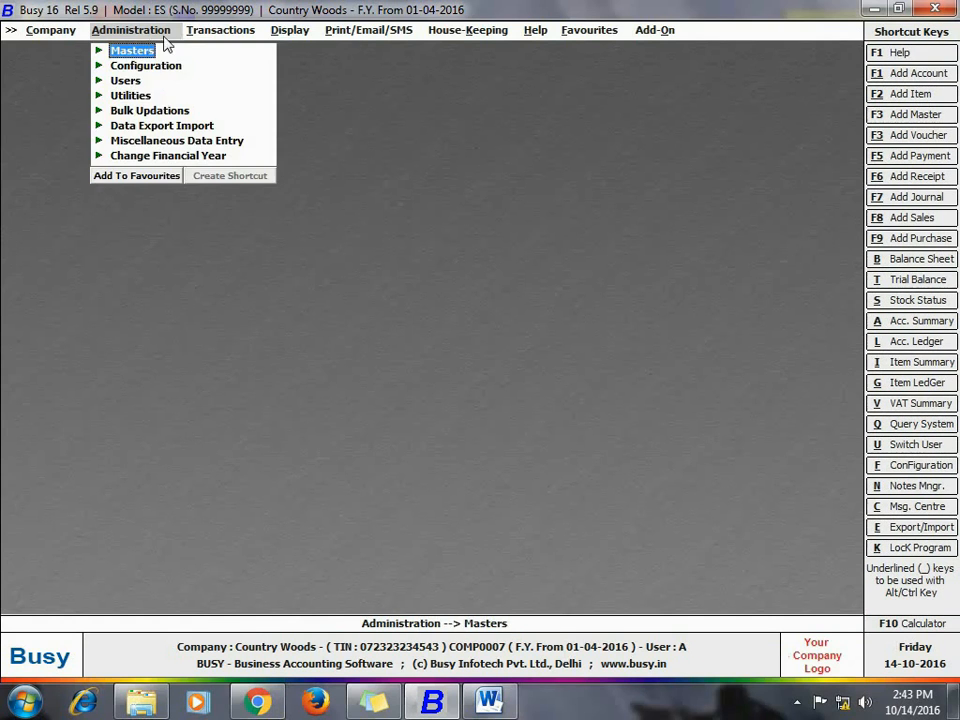
# Step: Start a new sales voucher in the Main series dated 01-04-2016 with sale type VAT/5% (R)
pyautogui.click(200, 32)
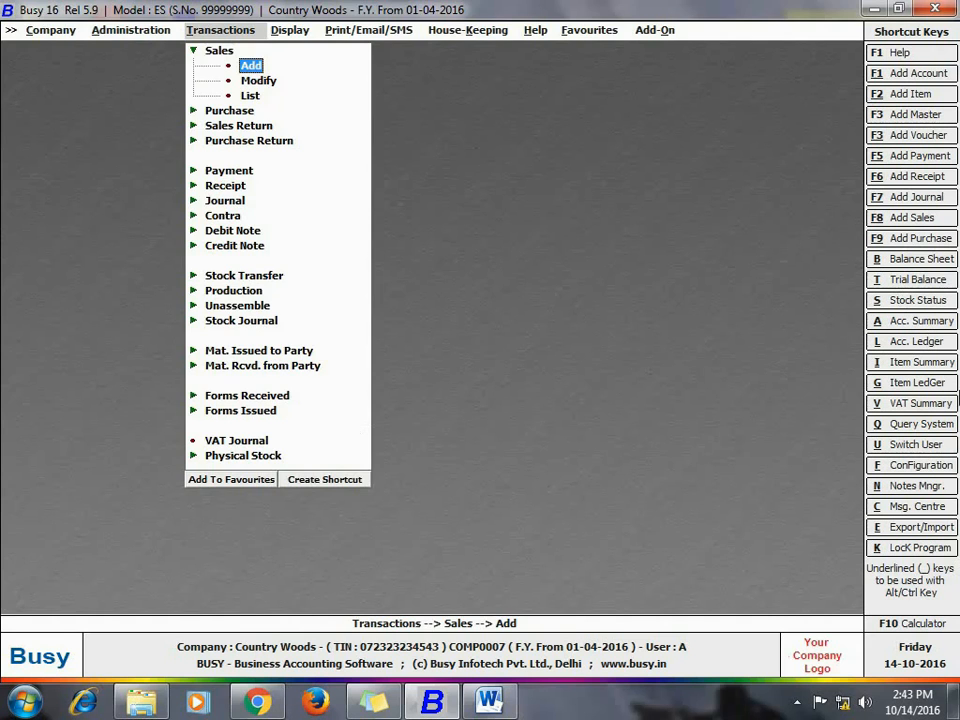
pyautogui.press('Return')
pyautogui.press('Return')
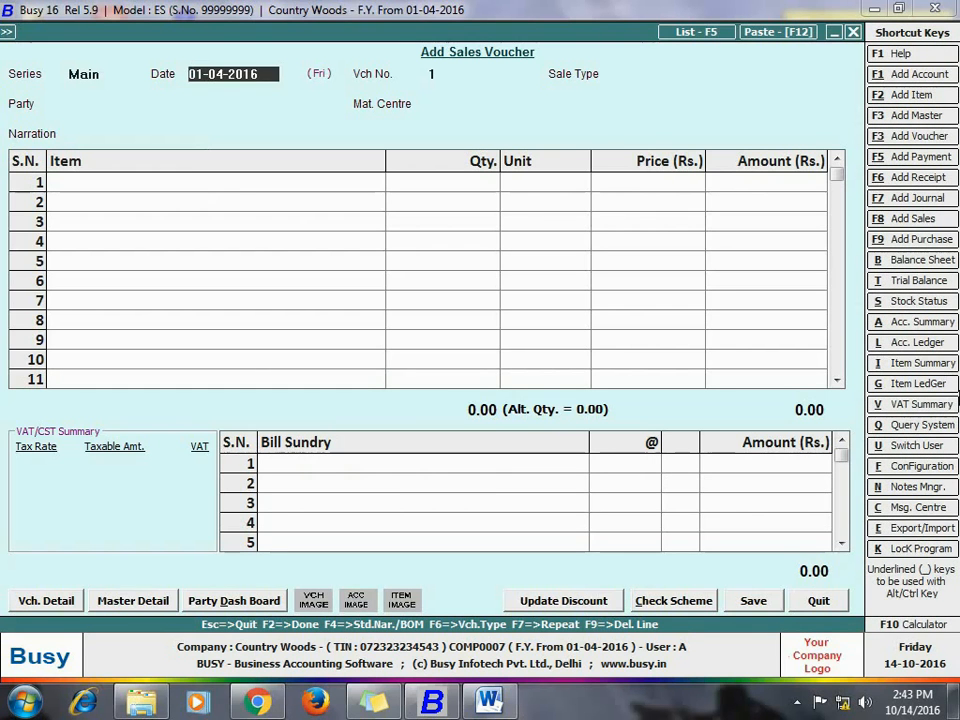
pyautogui.press('Return')
pyautogui.write('vat')
# Step: Set the voucher's party to Cash and its material centre to Main Store, leaving the narration blank
pyautogui.press('Return')
pyautogui.write('c')
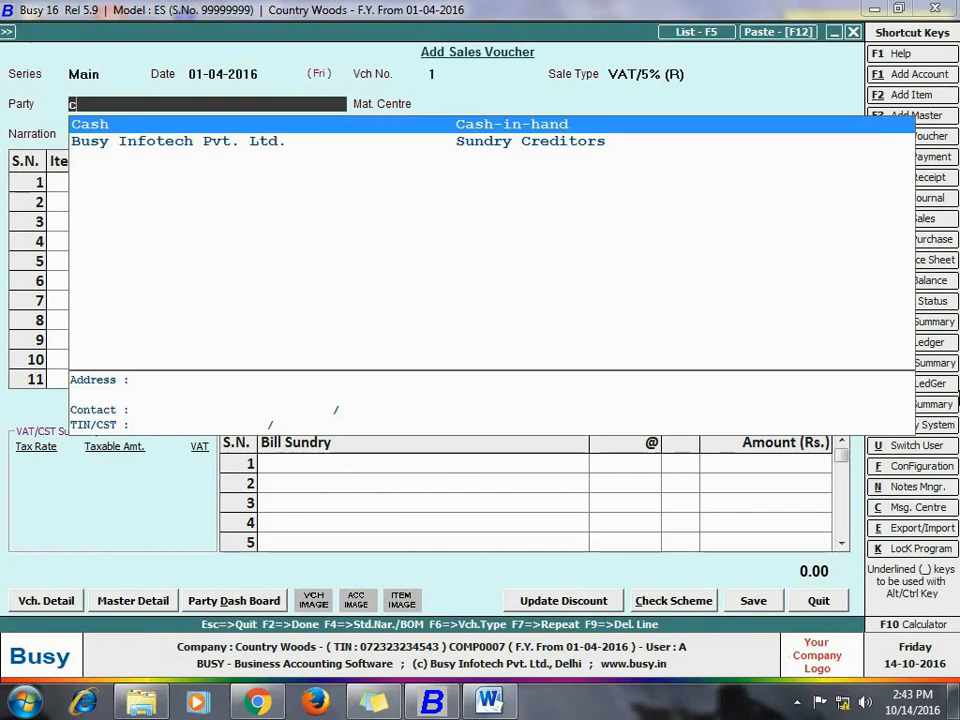
pyautogui.write('as')
pyautogui.press('Return')
pyautogui.write('mai')
pyautogui.press('Return')
pyautogui.press('Return')
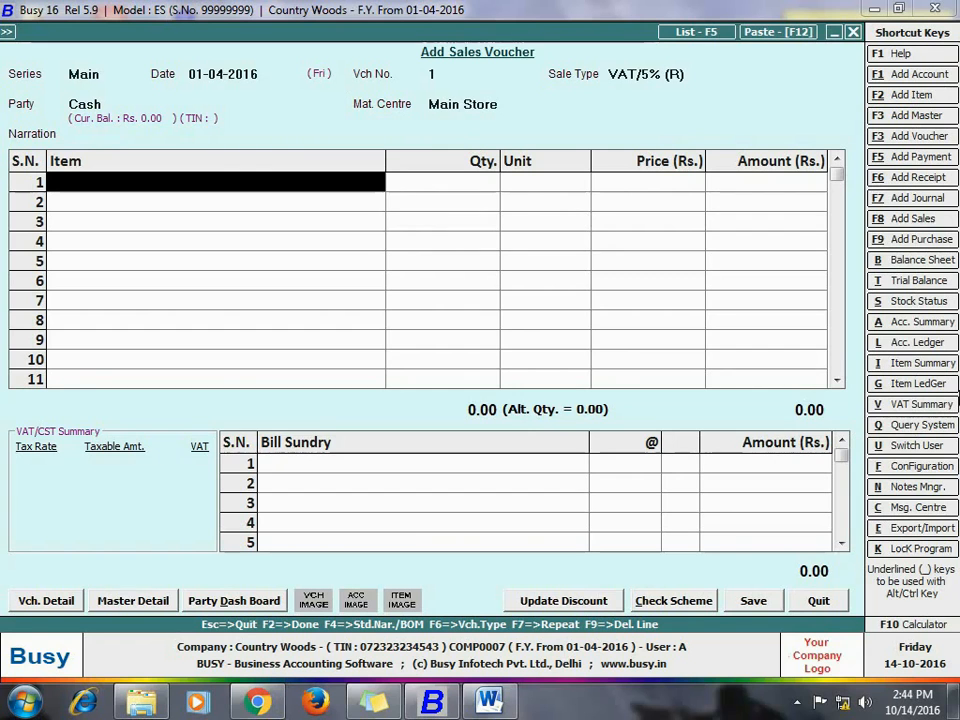
# Step: Add Log Teak Wood as the first item with dimension 7x3x0.5 and description "burma teak wood"
pyautogui.write('te')
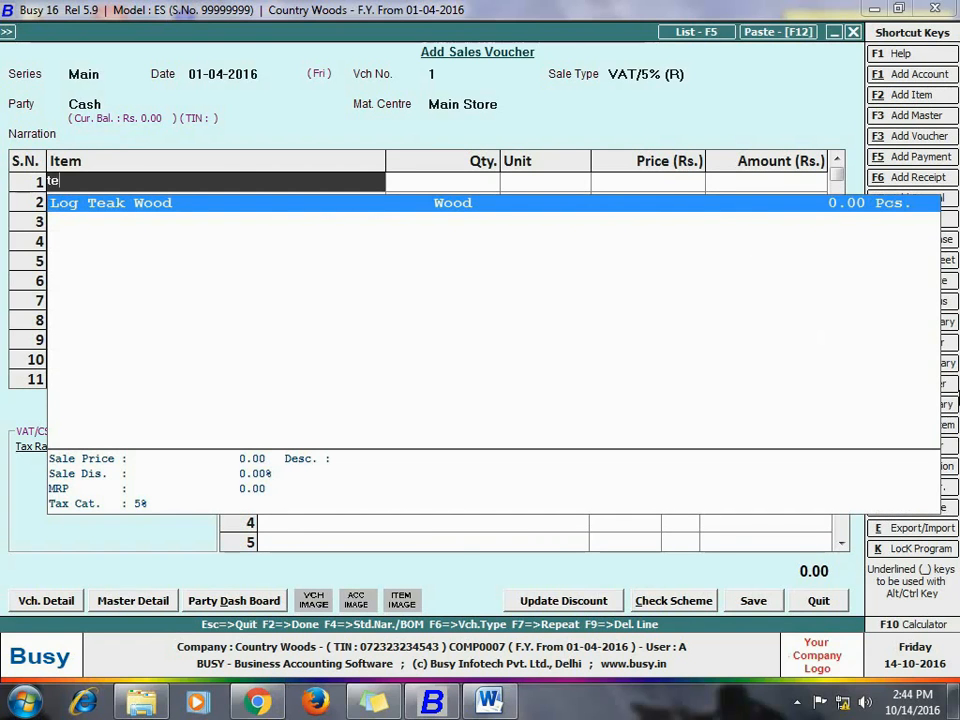
pyautogui.press('Return')
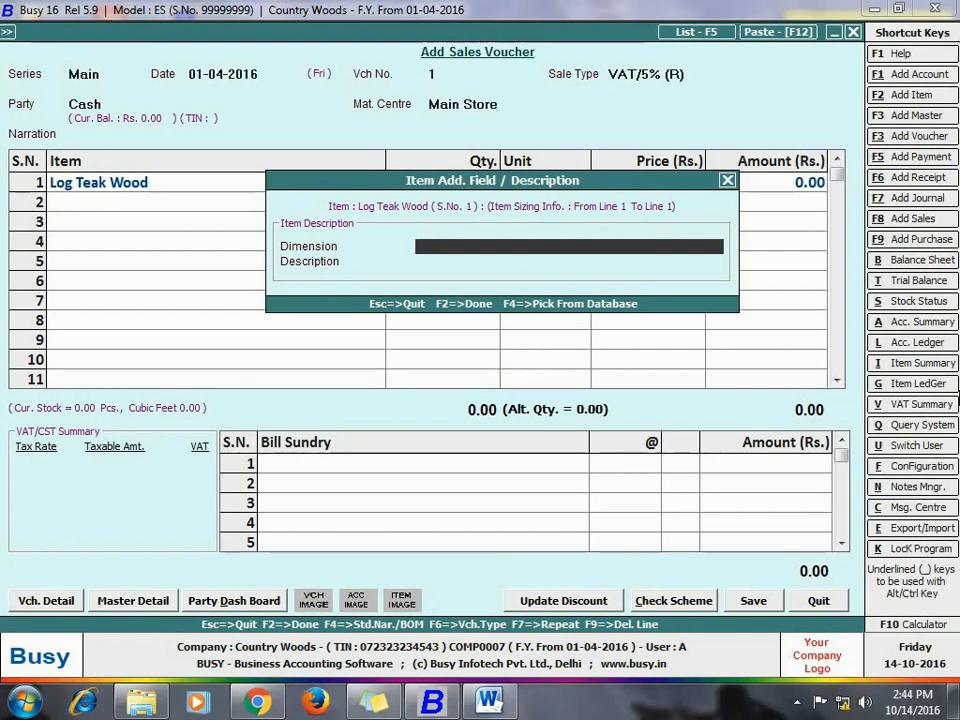
pyautogui.write('7x3x0.5')
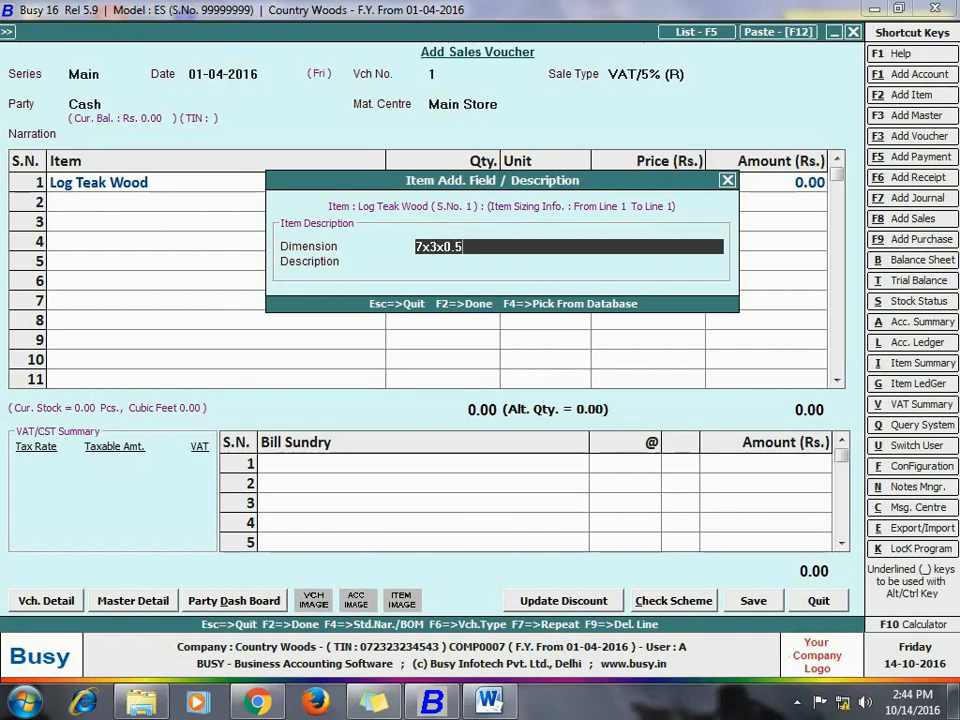
pyautogui.press('Return')
pyautogui.write('bur')
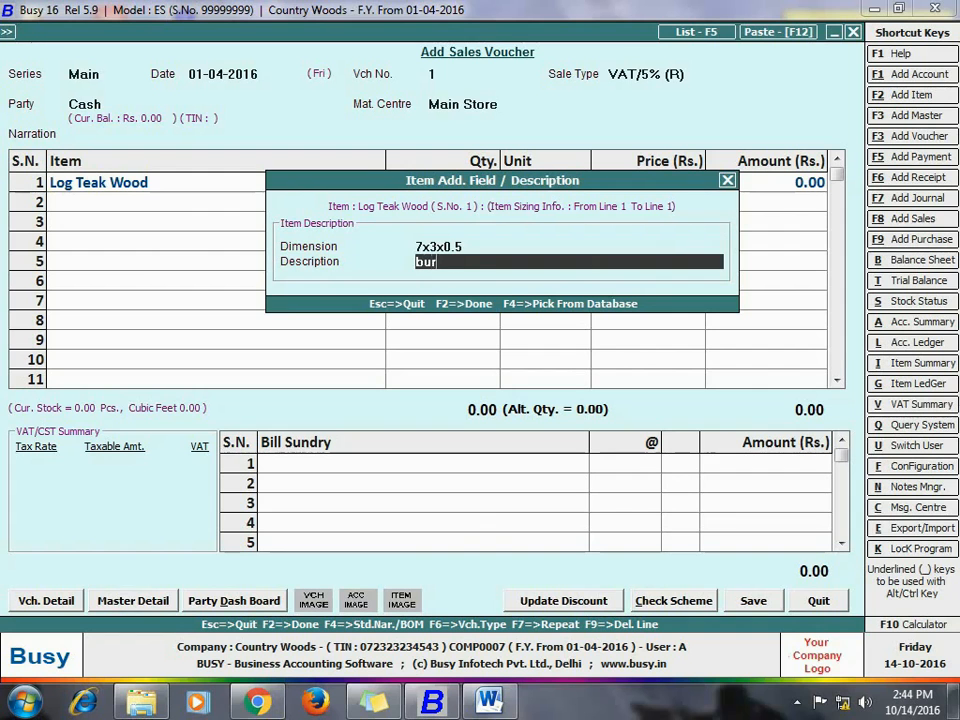
pyautogui.write('ma teak wood')
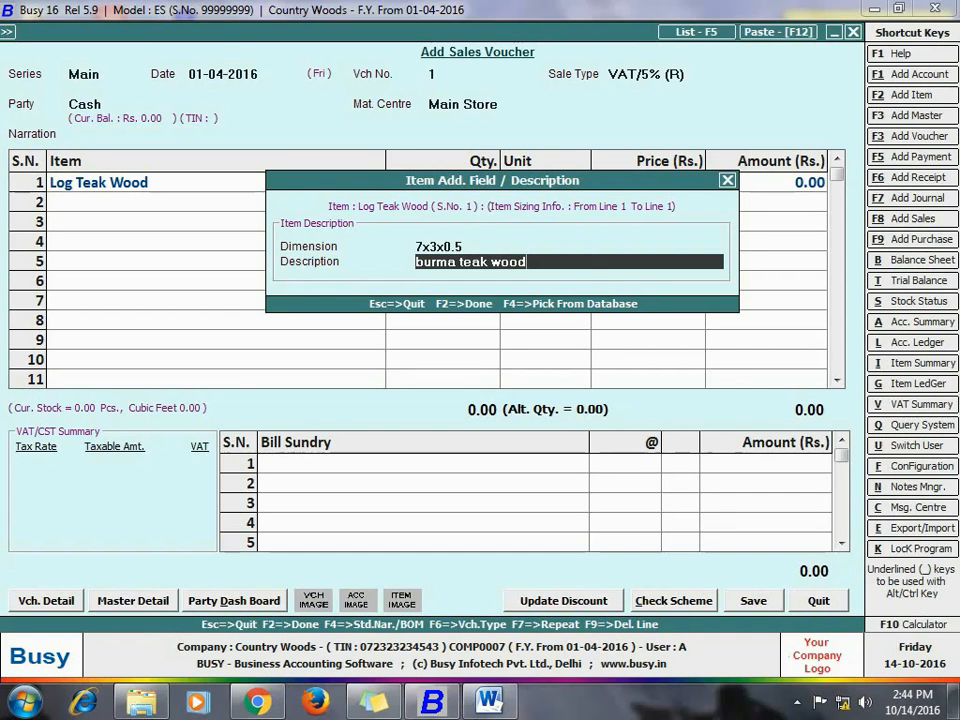
pyautogui.press('Return')
# Step: Set the first item's quantity to 1 Pcs. and accept the cubic-feet quantity and price picked from its sizing info
pyautogui.write('1')
pyautogui.press('Return')
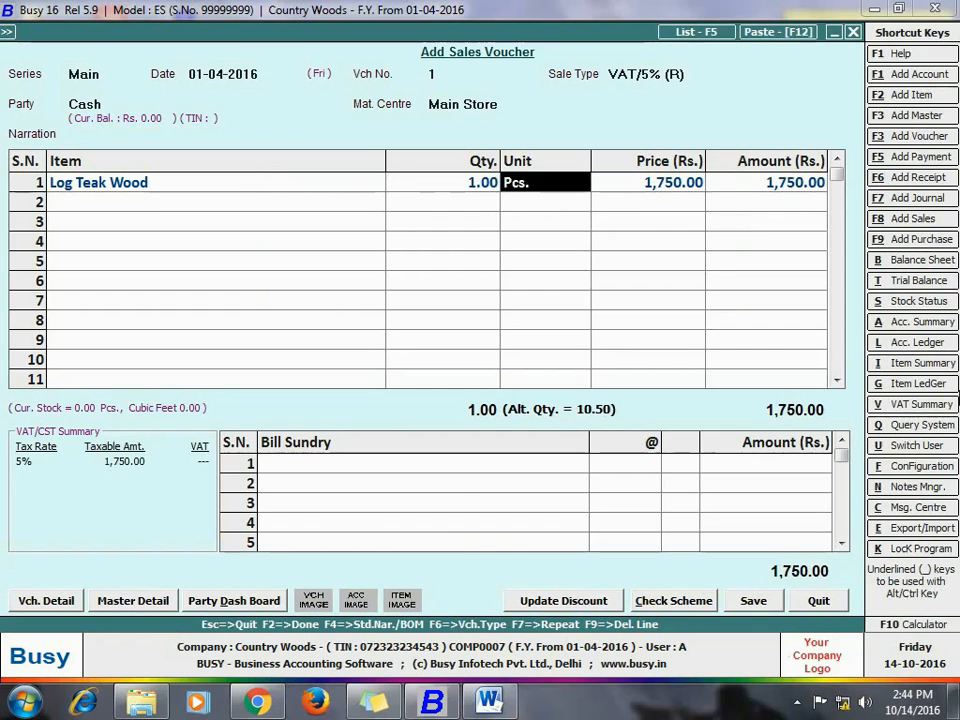
pyautogui.press('Return')
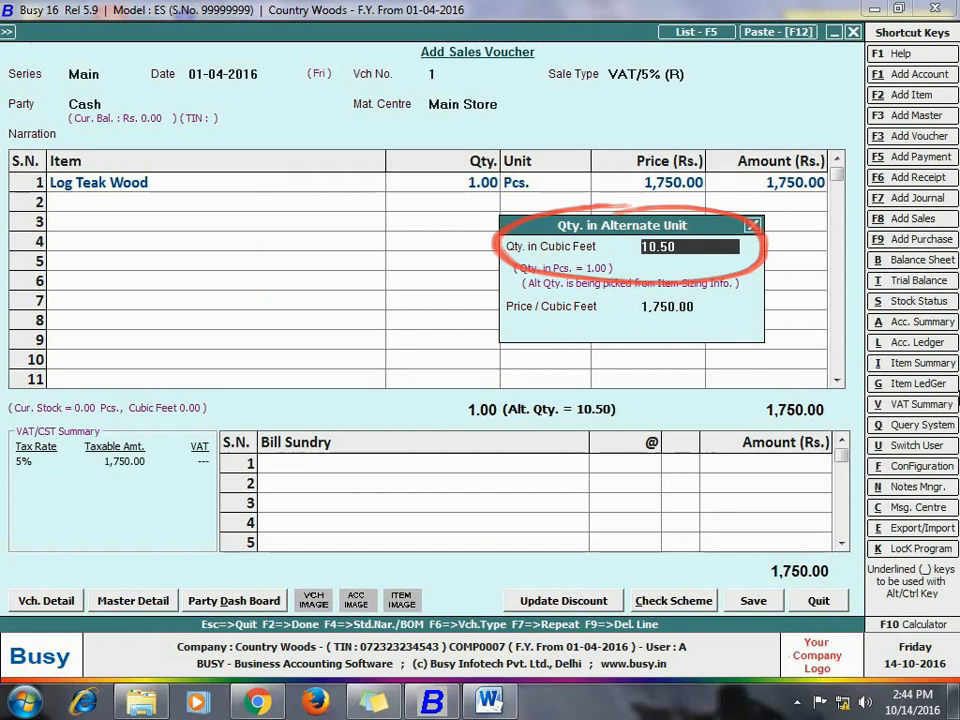
pyautogui.press('Return')
pyautogui.press('Return')
pyautogui.press('Return')
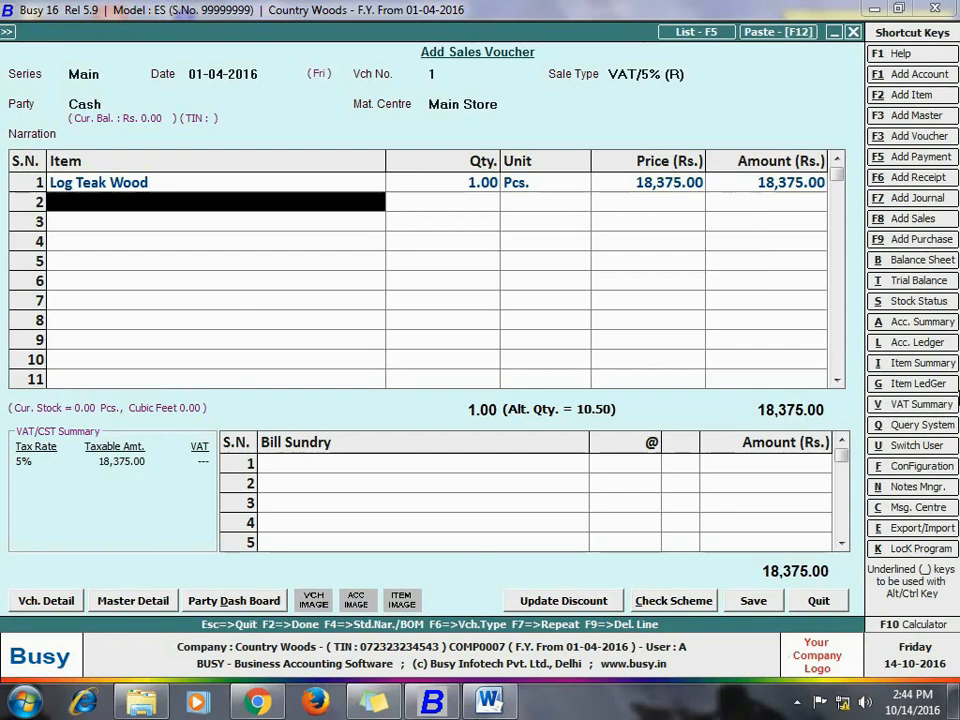
# Step: Add Log Teak Wood as the second item with dimension 5x2x0.5 and description "burma teak wood"
pyautogui.write('log')
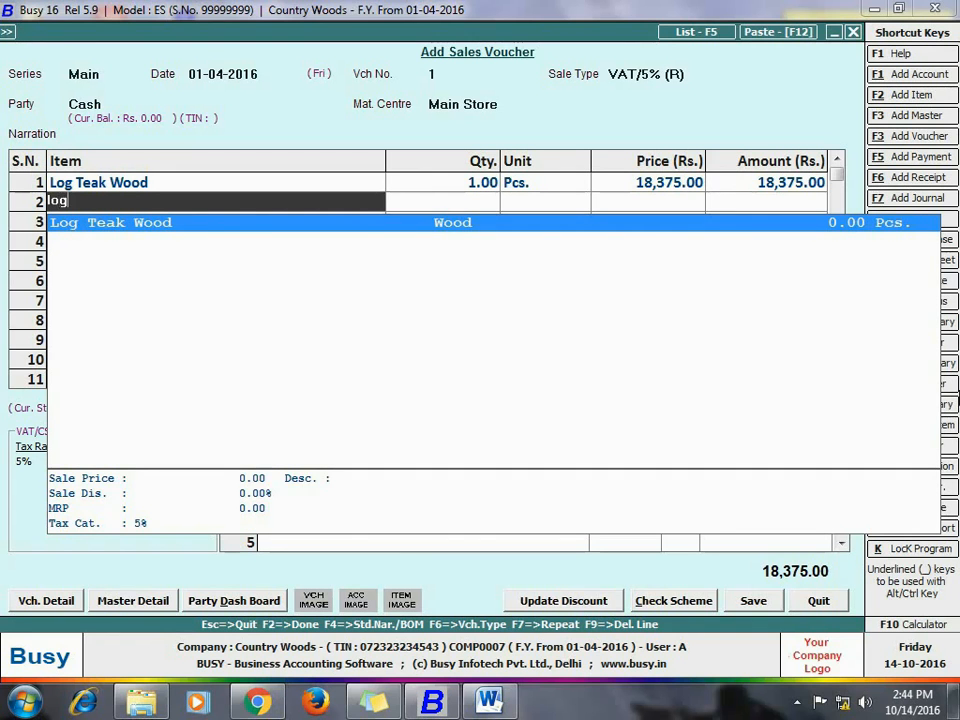
pyautogui.press('Return')
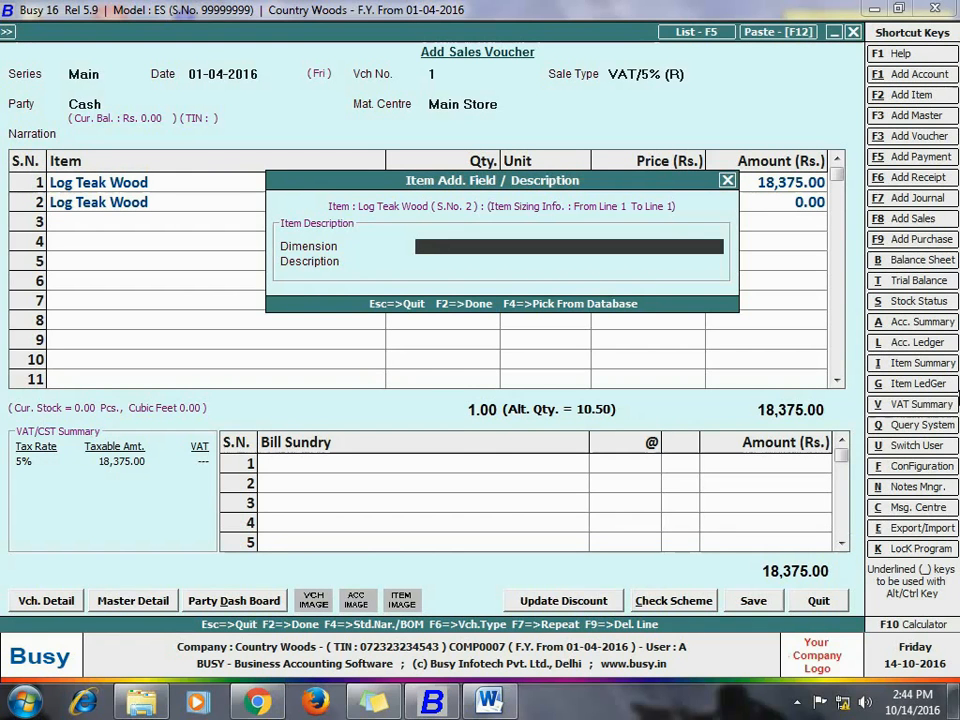
pyautogui.write('5x2x0.5')
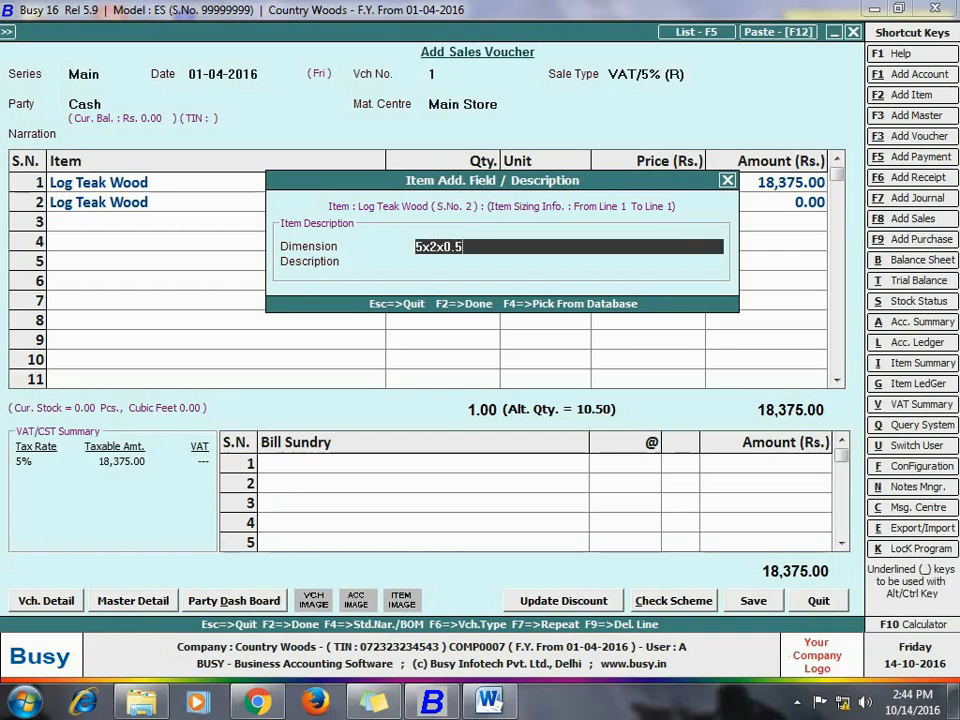
pyautogui.press('Return')
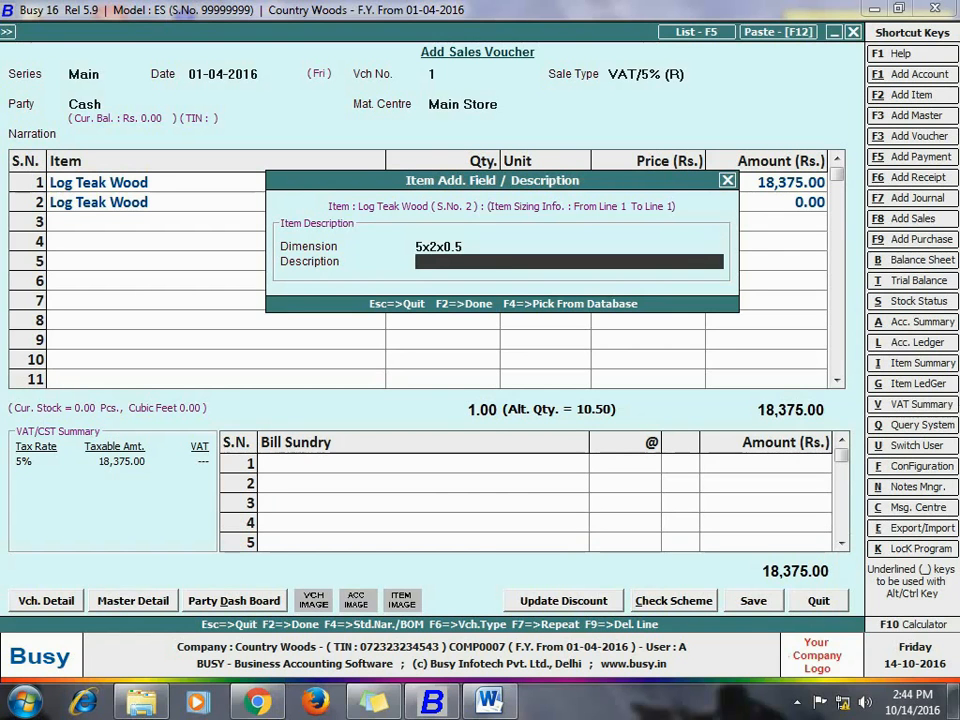
pyautogui.write('burma teak wood')
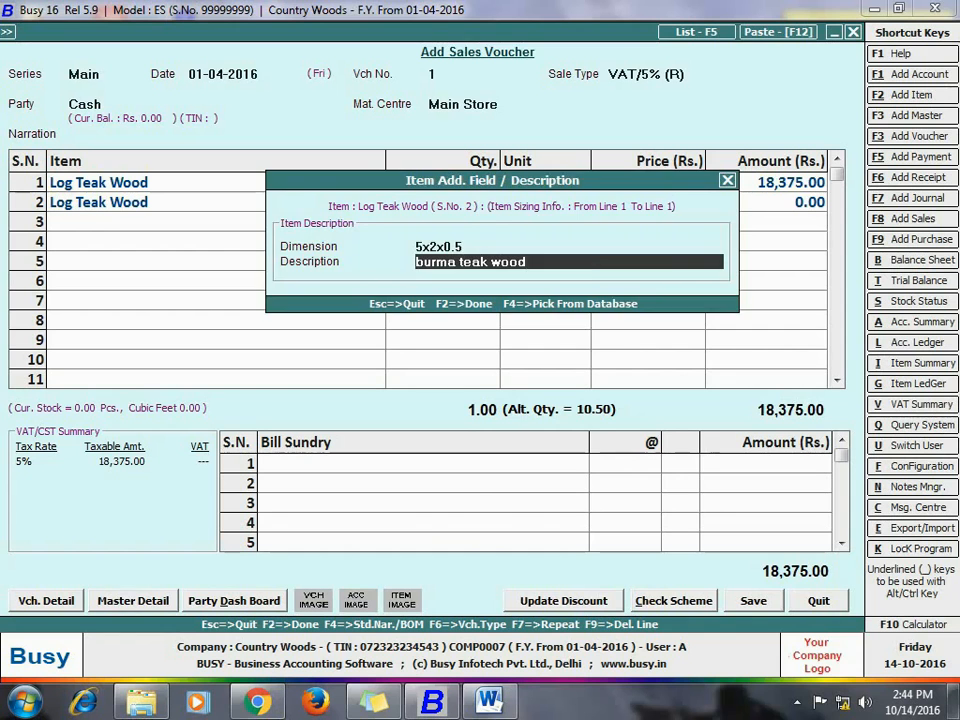
pyautogui.press('Return')
# Step: Set the second item's quantity to 1 Pcs. and accept its calculated cubic-feet quantity and price
pyautogui.write('1')
pyautogui.press('Return')
pyautogui.press('Return')
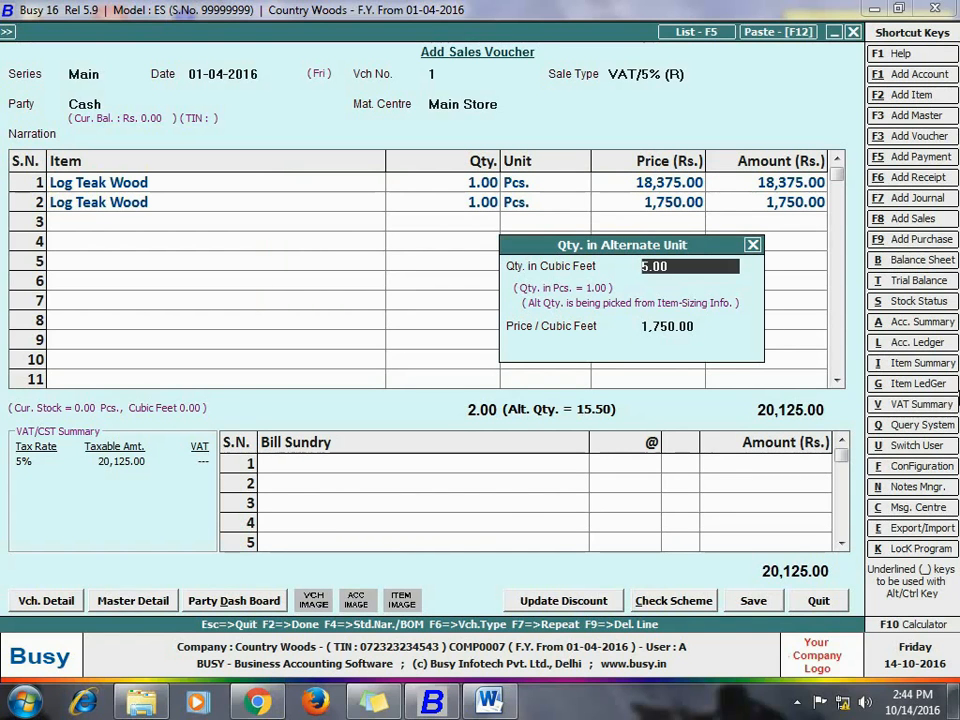
pyautogui.press('Return')
# Step: Finish the item list, add the VAT bill sundry at 5%, and save the sales voucher
pyautogui.press('Return')
pyautogui.press('Return')
pyautogui.press('Return')
pyautogui.press('Return')
pyautogui.write('V')
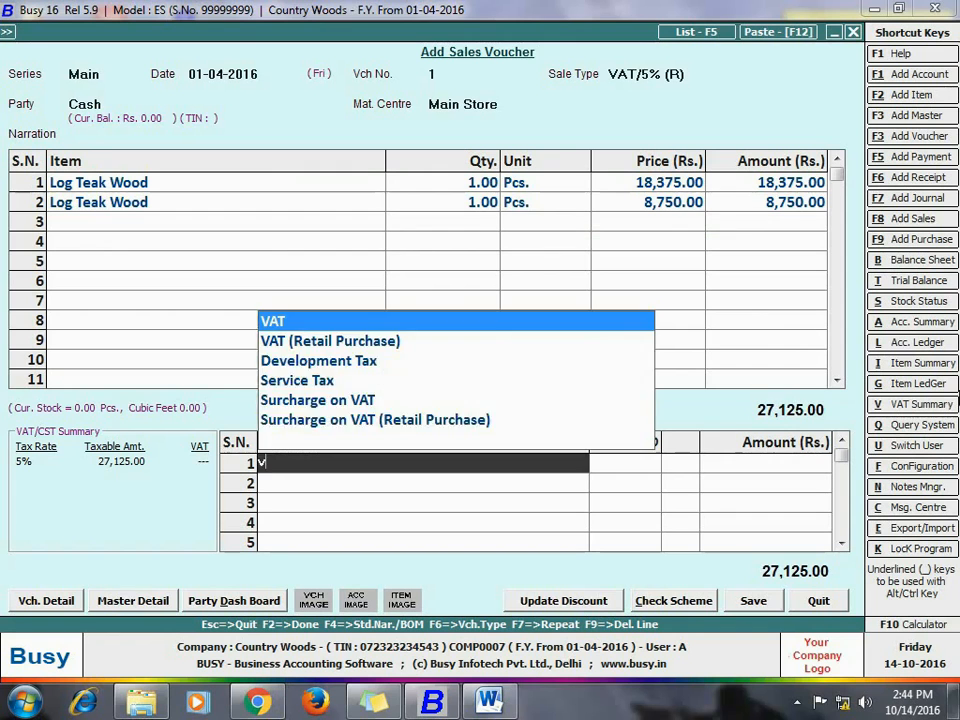
pyautogui.press('Return')
pyautogui.press('Return')
pyautogui.press('Return')
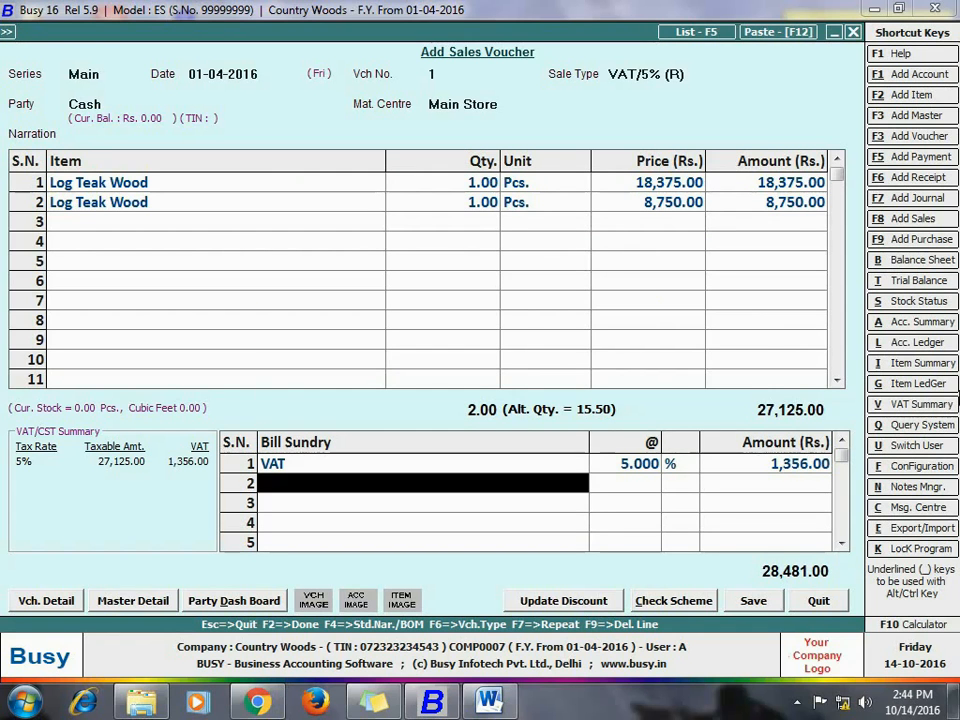
pyautogui.press('Return')
pyautogui.click(527, 391)
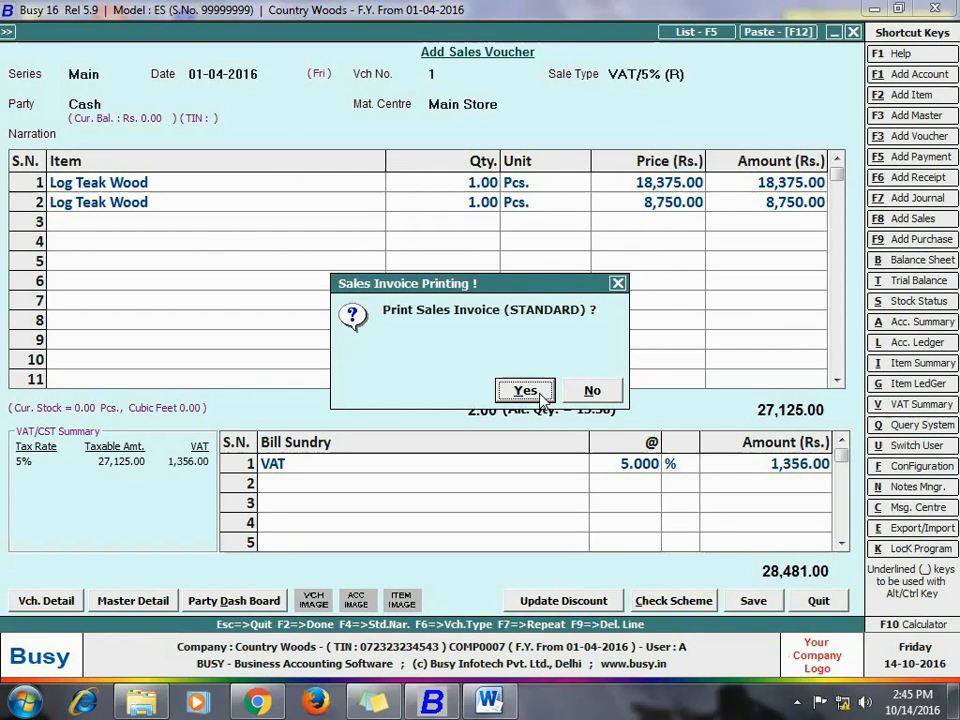
# Step: Preview the sales invoice in the STANDARD format, check the items' dimensions and descriptions, and return to the main screen
pyautogui.click(530, 390)
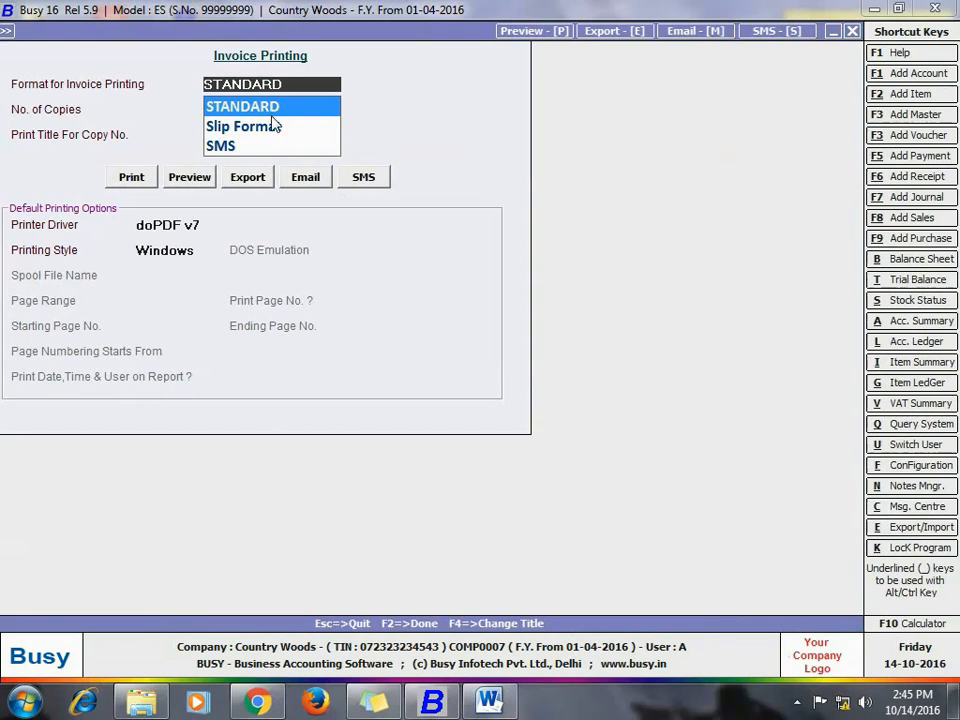
pyautogui.click(189, 177)
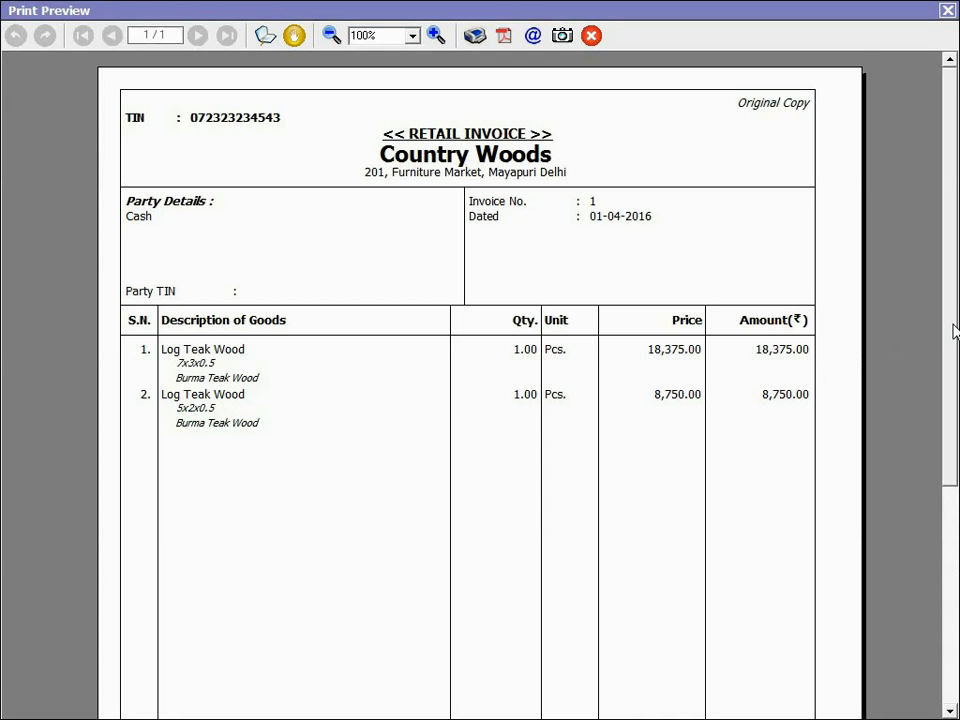
pyautogui.moveTo(955, 330)
pyautogui.mouseDown()
pyautogui.moveTo(955, 553)
pyautogui.moveTo(930, 326)
pyautogui.mouseUp()
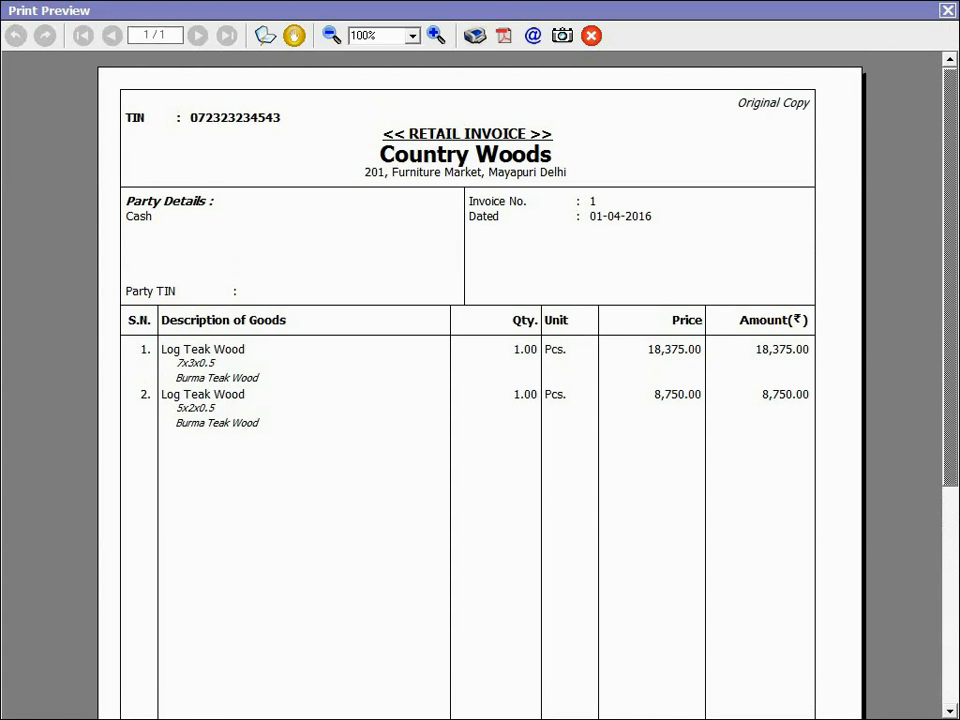
pyautogui.press('Escape')
pyautogui.press('Escape')
pyautogui.press('Escape')
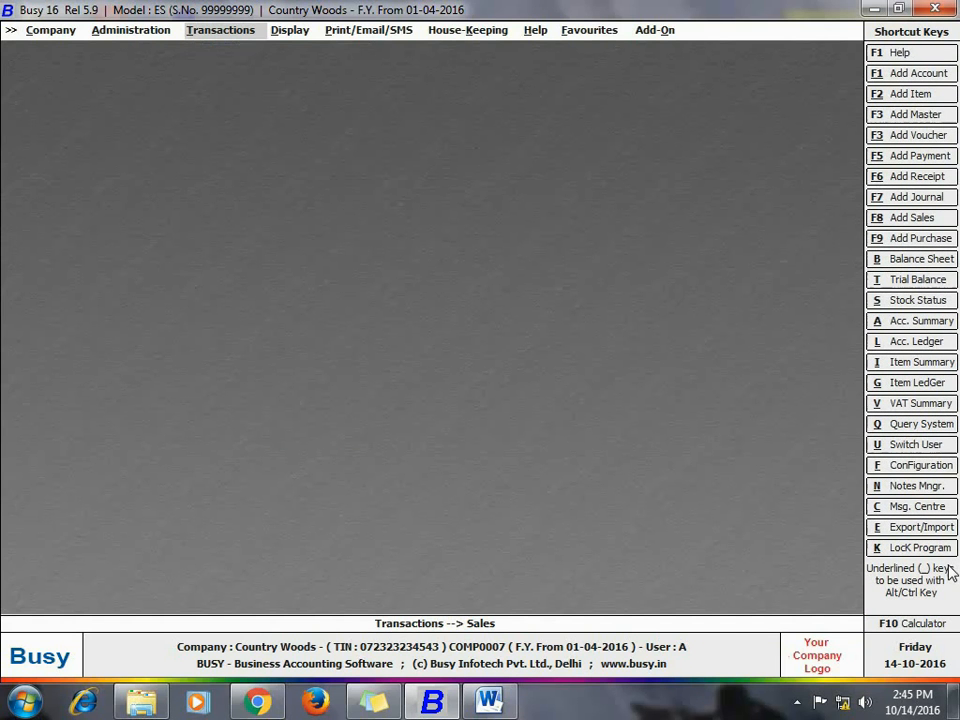